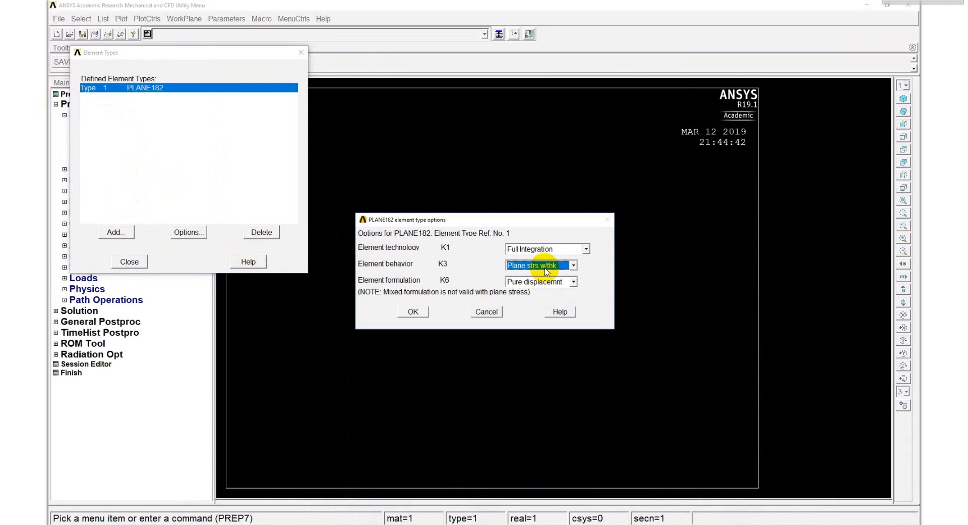
Accept the PLANE182 options with plane stress with thickness, and add Surface Effect 2D structural 153 as element type 2
{"action": "left_click", "coordinate": [414, 312]}
{"action": "left_click", "coordinate": [115, 232]}
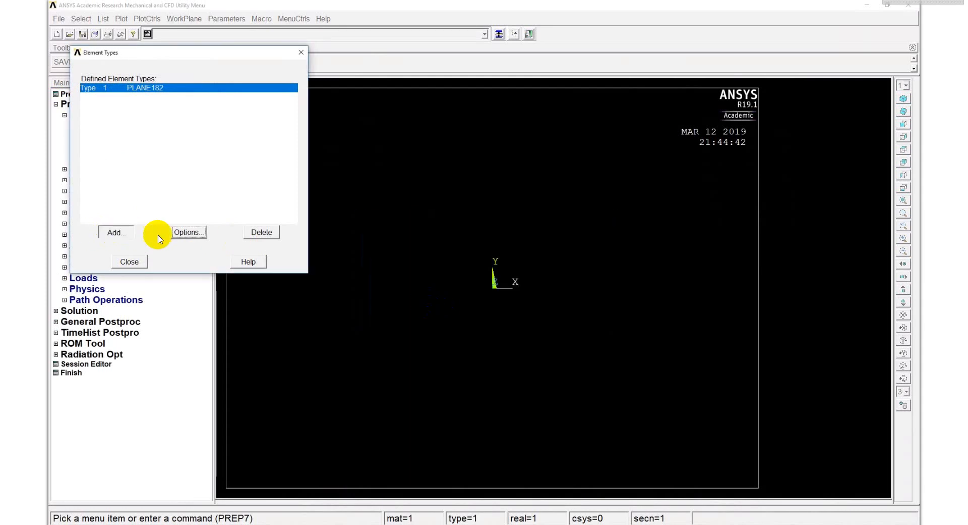
{"action": "left_click", "coordinate": [547, 275]}
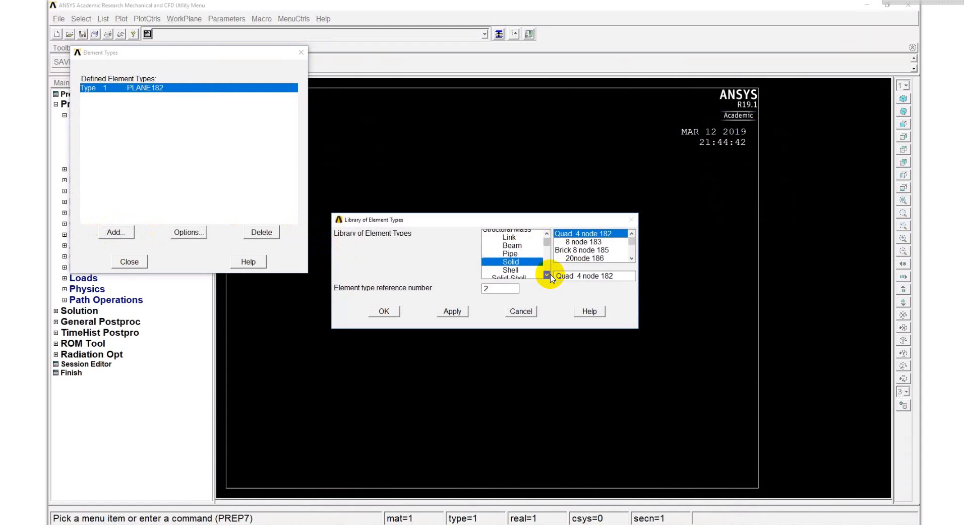
{"action": "left_click", "coordinate": [547, 275]}
{"action": "left_click", "coordinate": [547, 275]}
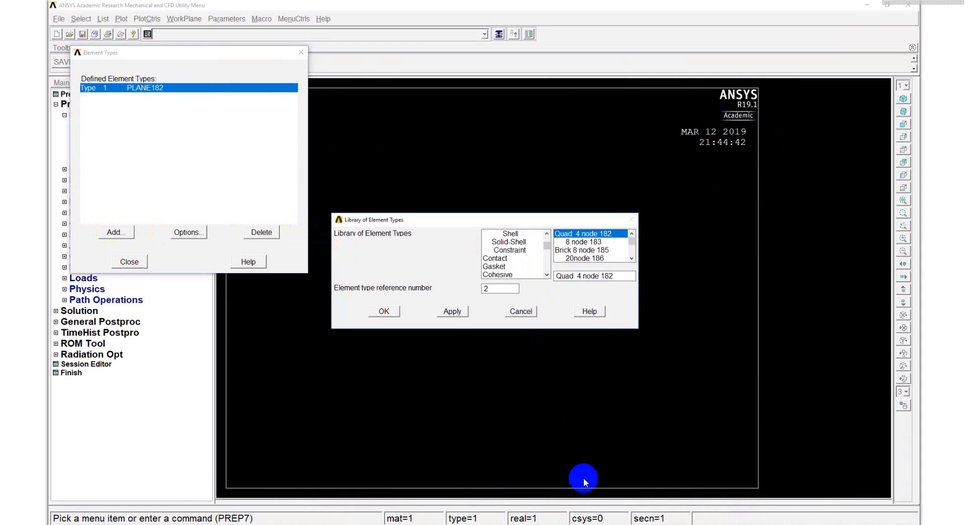
{"action": "left_click", "coordinate": [546, 275]}
{"action": "left_click", "coordinate": [547, 275]}
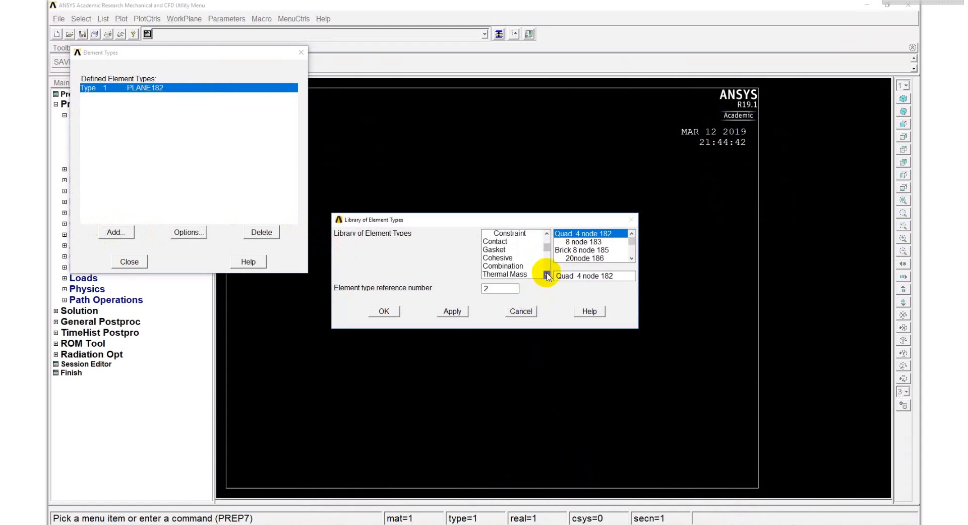
{"action": "left_click", "coordinate": [547, 274]}
{"action": "left_click", "coordinate": [546, 263]}
{"action": "left_click", "coordinate": [549, 264]}
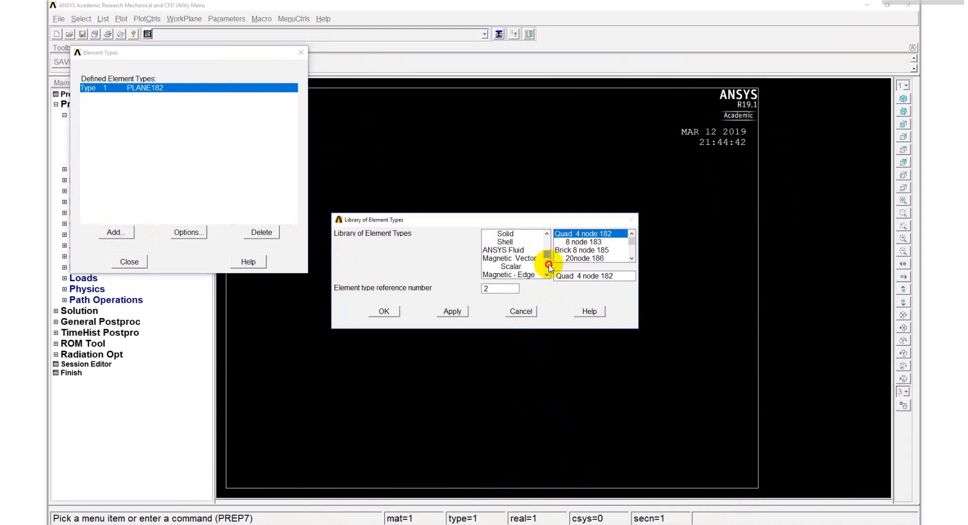
{"action": "left_click", "coordinate": [547, 265]}
{"action": "left_click", "coordinate": [515, 266]}
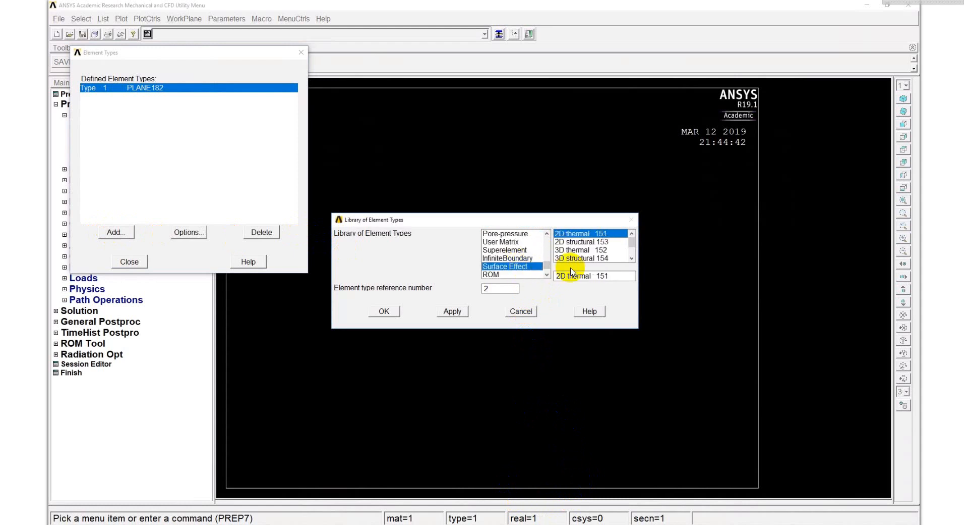
{"action": "left_click", "coordinate": [584, 241]}
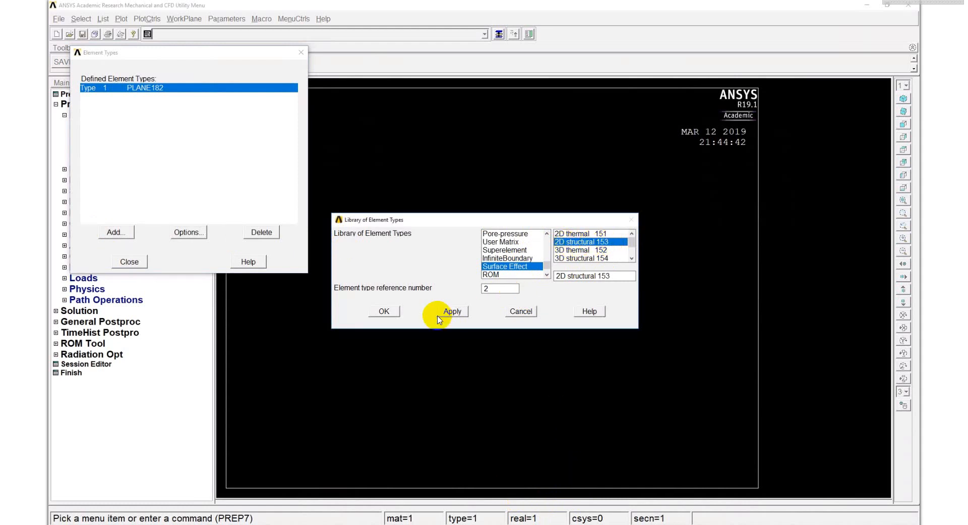
{"action": "left_click", "coordinate": [386, 311]}
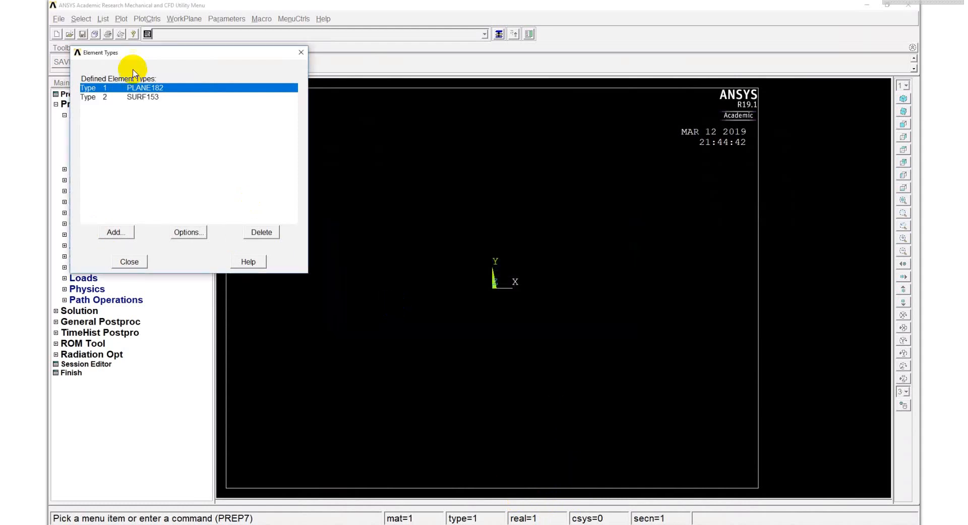
Set the SURF153 element behavior (K3) to Underlying solid and finish defining the element types
{"action": "left_click", "coordinate": [146, 97]}
{"action": "left_click", "coordinate": [198, 233]}
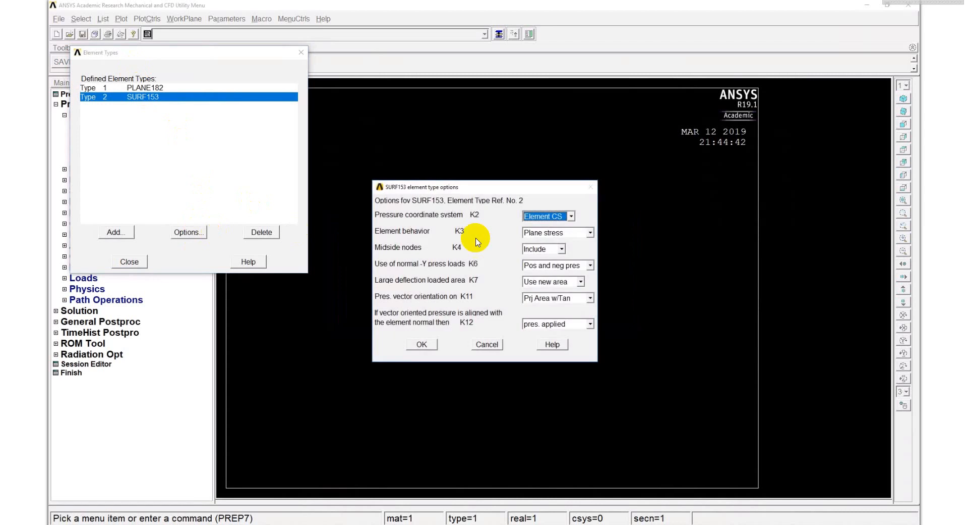
{"action": "left_click", "coordinate": [566, 233]}
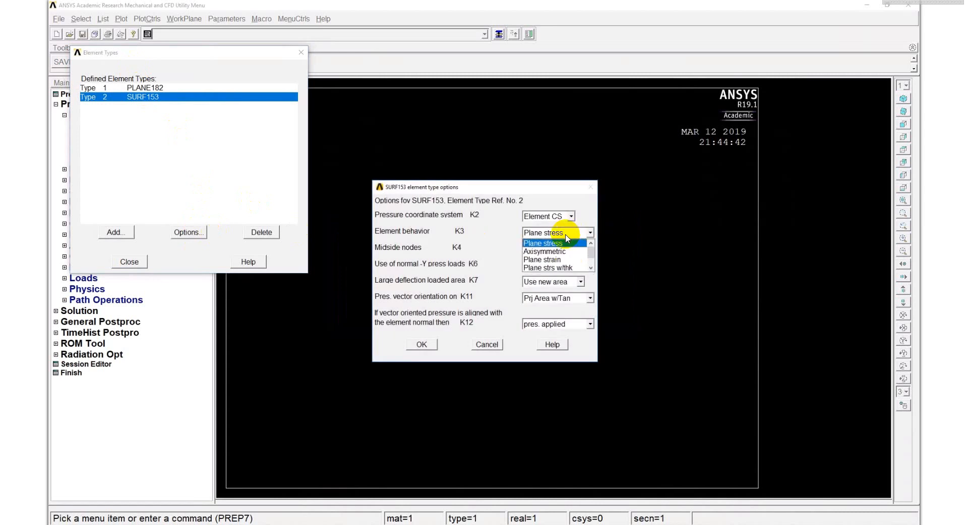
{"action": "scroll", "coordinate": [555, 262], "scroll_direction": "down", "scroll_amount": 1}
{"action": "left_click", "coordinate": [555, 267]}
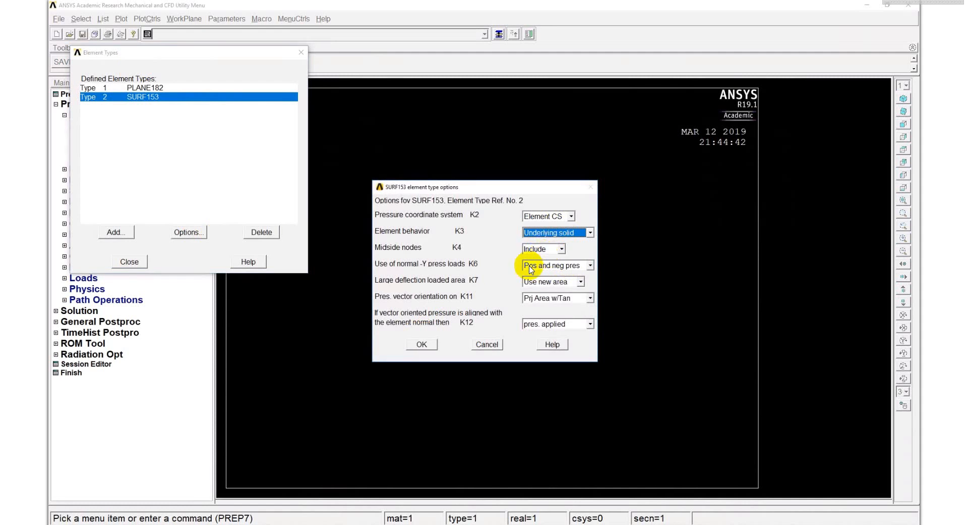
{"action": "left_click", "coordinate": [436, 343]}
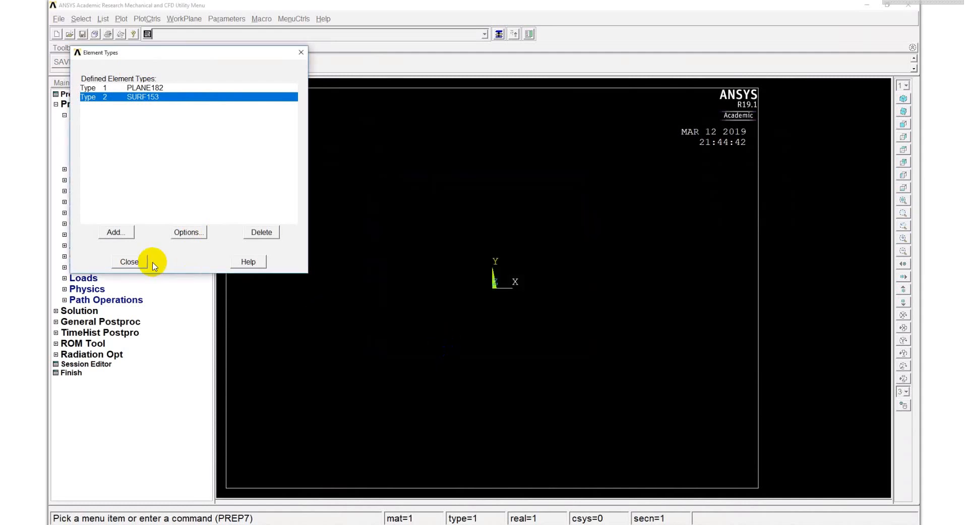
{"action": "left_click", "coordinate": [129, 261]}
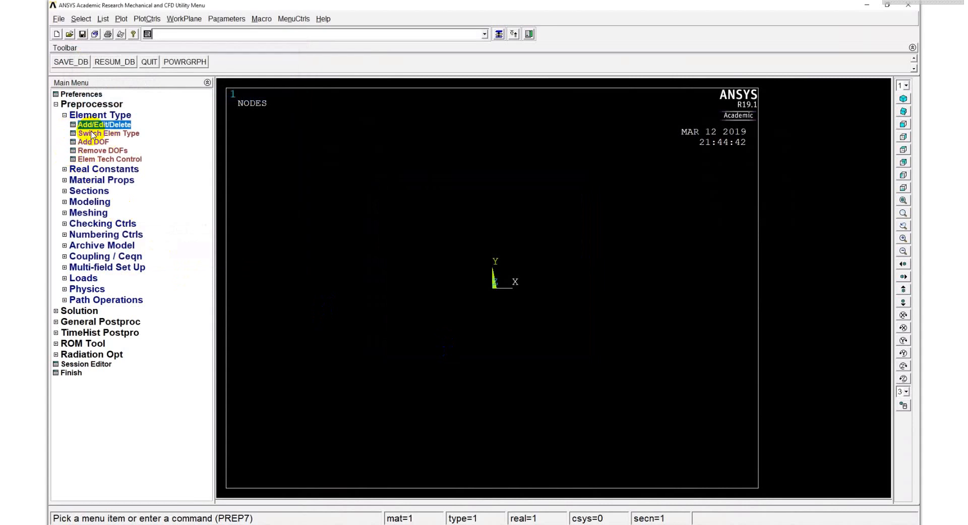
{"action": "left_click", "coordinate": [65, 116]}
{"action": "left_click", "coordinate": [65, 126]}
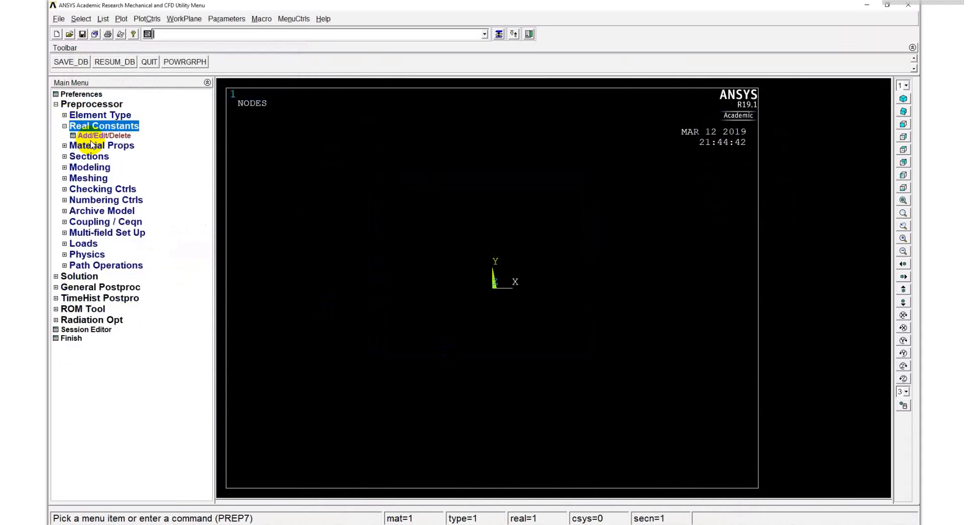
{"action": "left_click", "coordinate": [99, 115]}
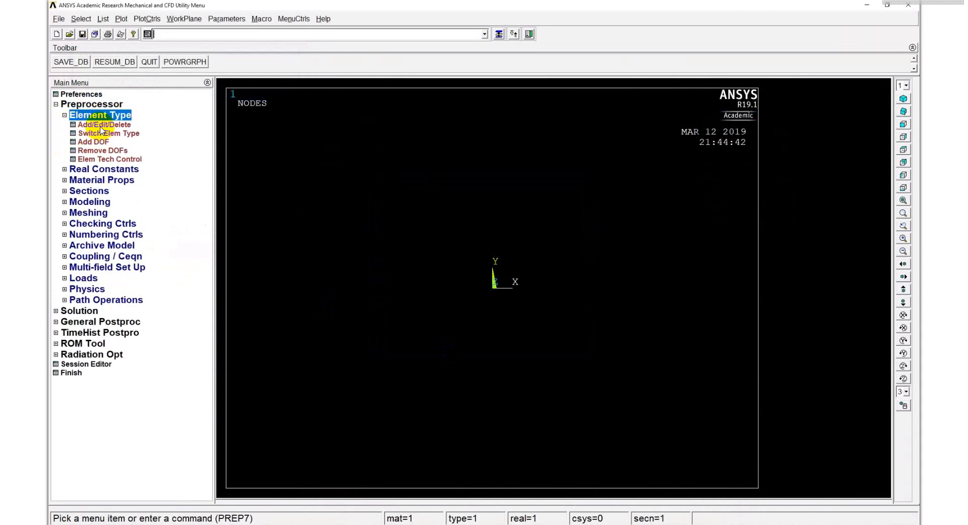
{"action": "left_click", "coordinate": [103, 126]}
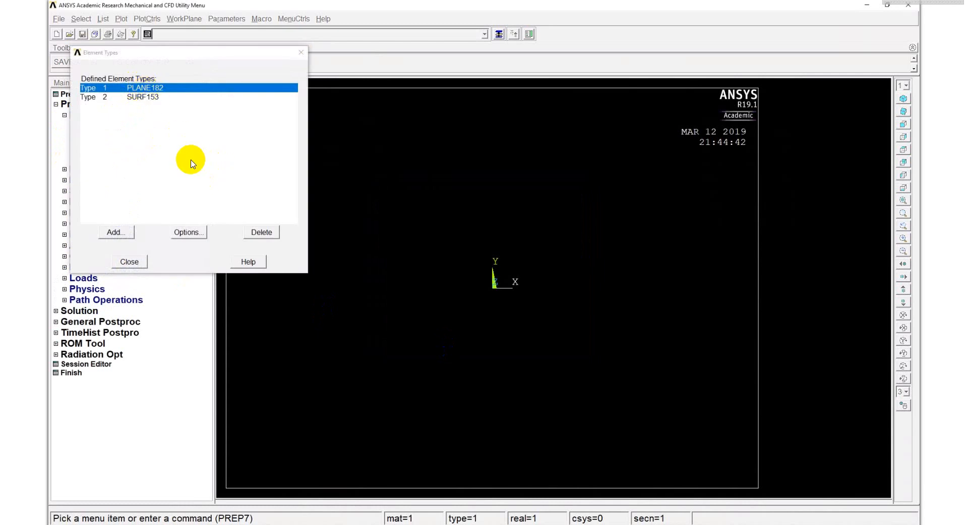
{"action": "left_click", "coordinate": [129, 262]}
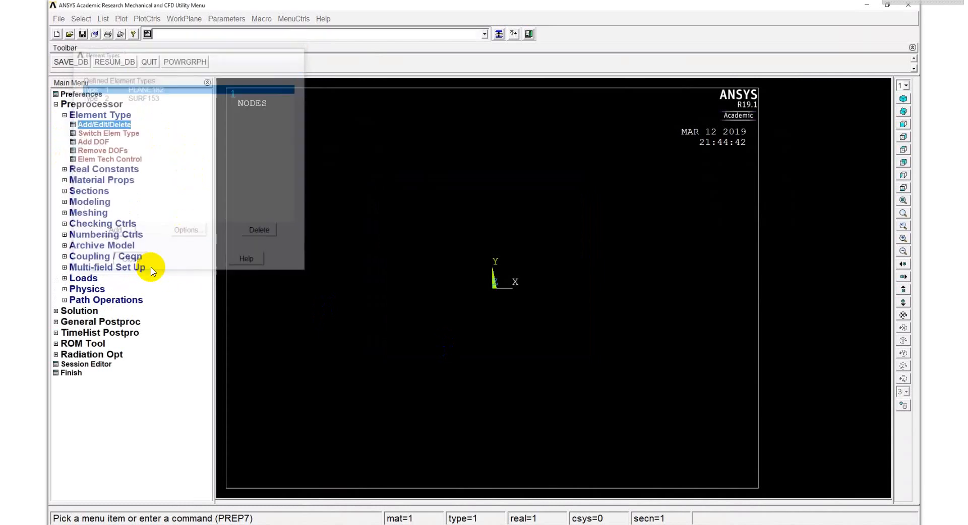
Add real constant set 1 for PLANE182 with a thickness of 0.5
{"action": "left_click", "coordinate": [103, 168]}
{"action": "left_click", "coordinate": [102, 136]}
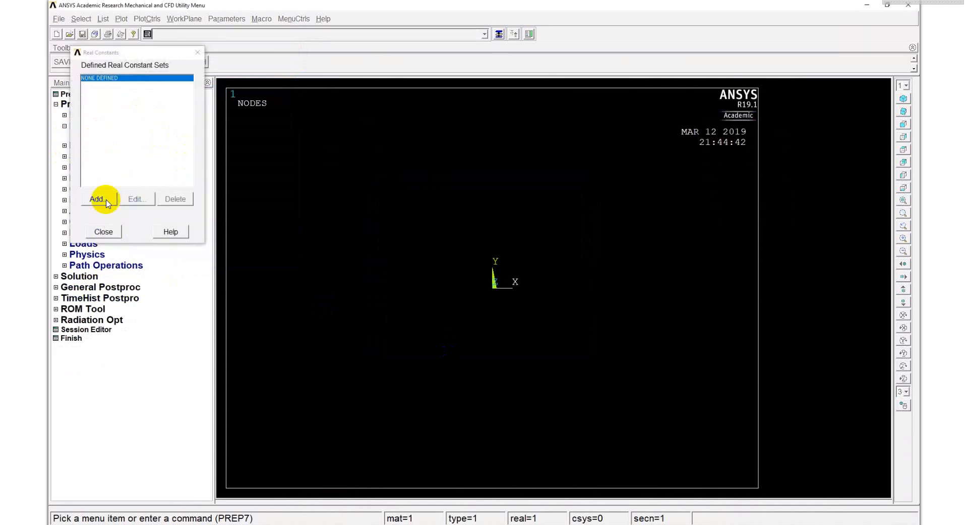
{"action": "left_click", "coordinate": [99, 199]}
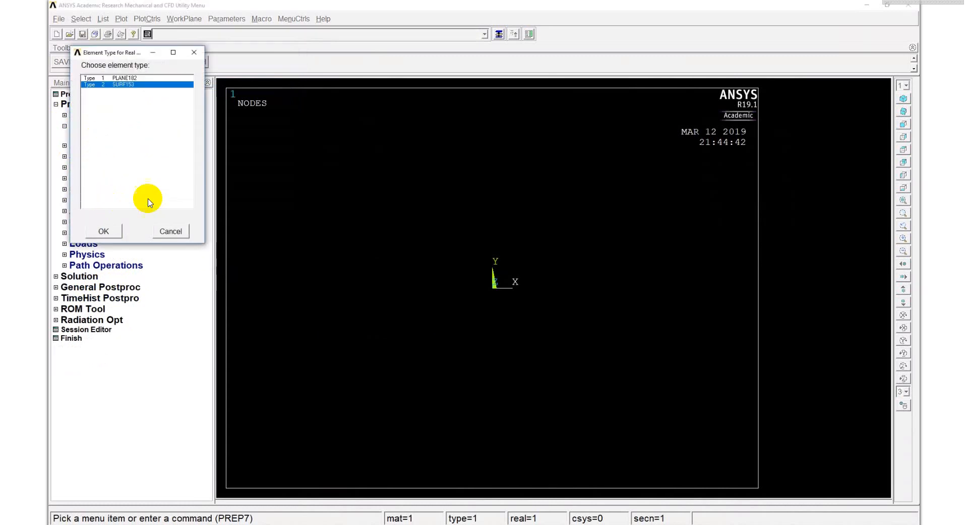
{"action": "left_click", "coordinate": [107, 231]}
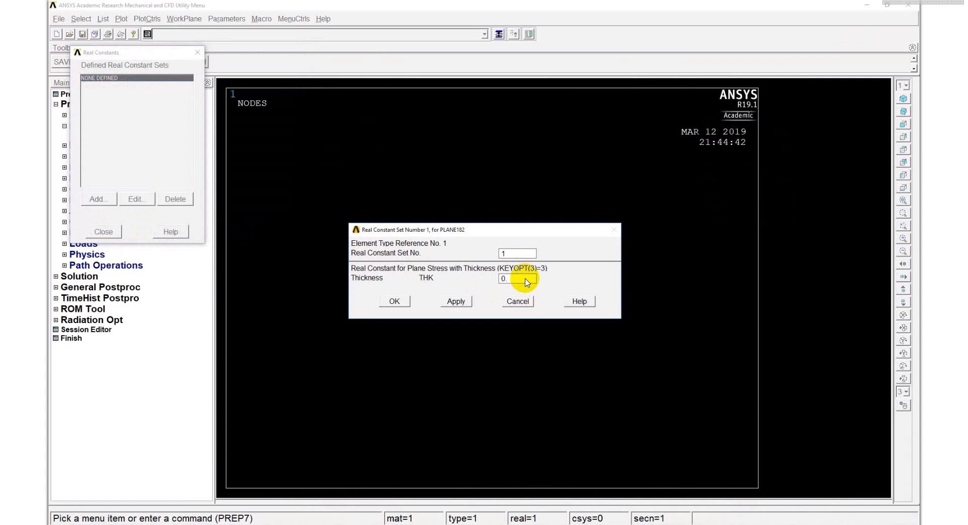
{"action": "left_click", "coordinate": [526, 282]}
{"action": "type", "text": "0.5"}
{"action": "left_click", "coordinate": [395, 301]}
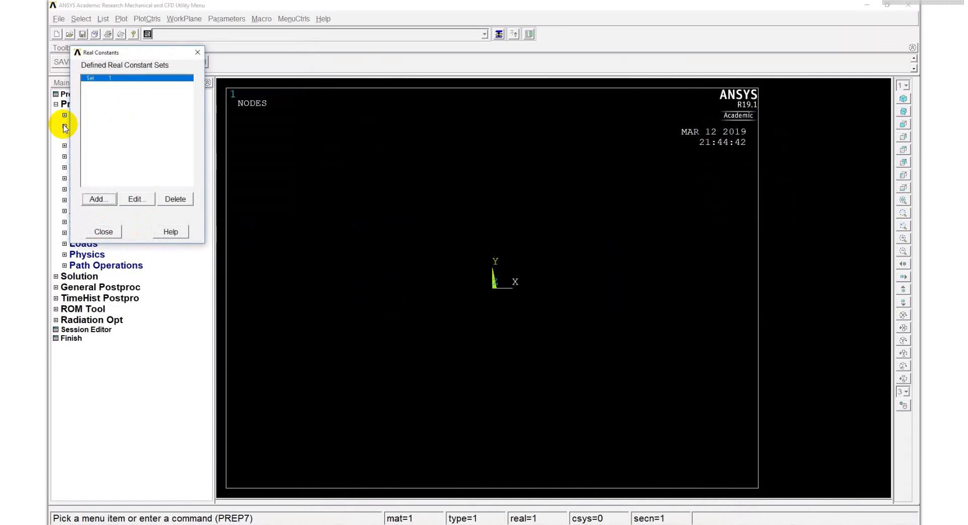
Add real constant set 2 for SURF153 with an in-plane thickness at I of 0.5
{"action": "left_click", "coordinate": [103, 199]}
{"action": "left_click", "coordinate": [117, 85]}
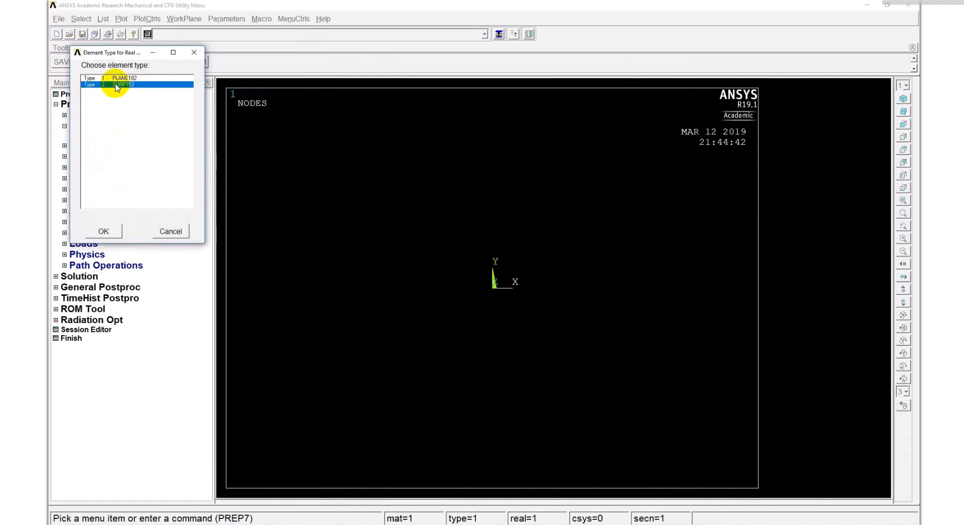
{"action": "left_click", "coordinate": [104, 231]}
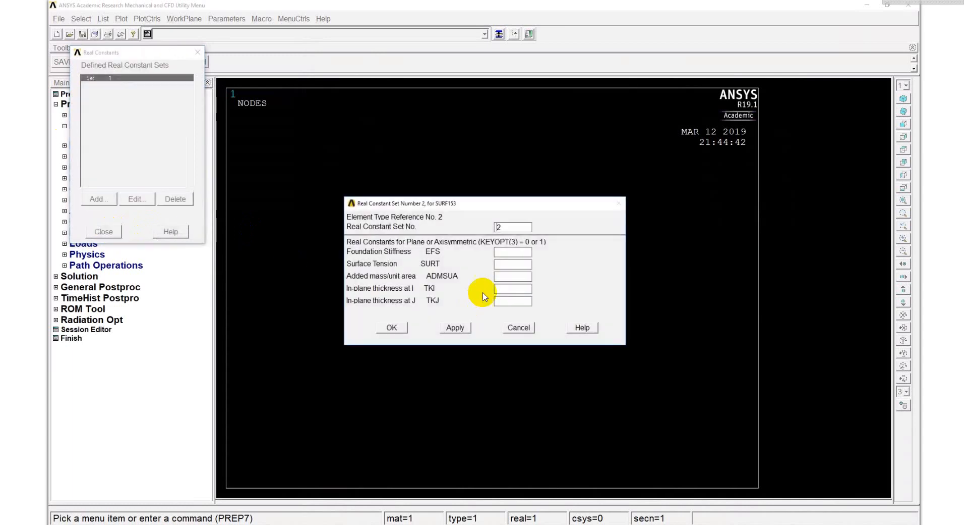
{"action": "left_click", "coordinate": [506, 289]}
{"action": "type", "text": "0.5"}
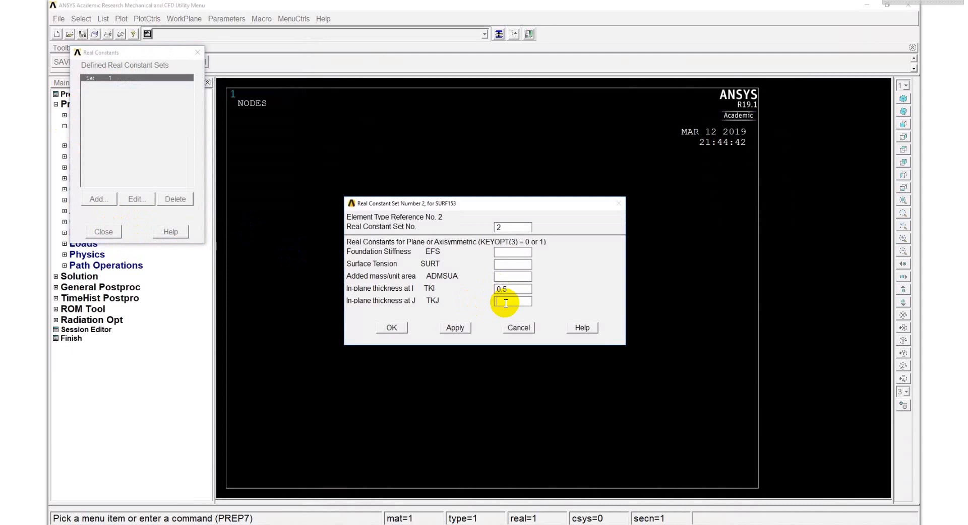
{"action": "left_click", "coordinate": [397, 326]}
{"action": "left_click", "coordinate": [103, 231]}
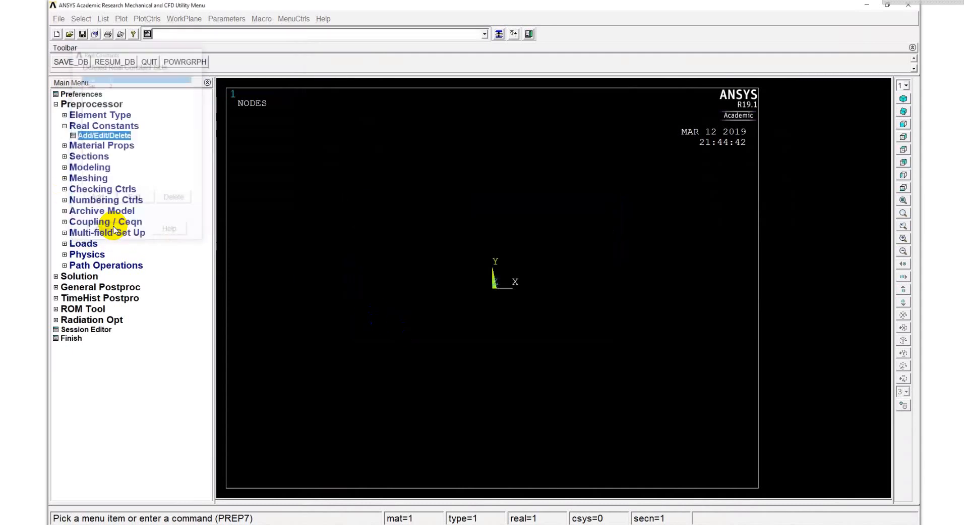
{"action": "left_click", "coordinate": [66, 126]}
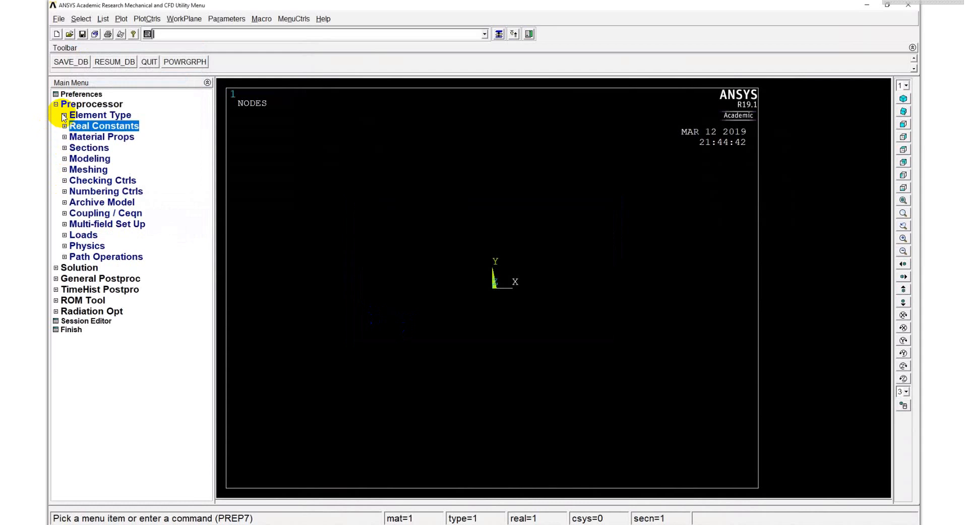
Define material model 1 as structural linear elastic isotropic with EX 210e6 and PRXY 0.3
{"action": "left_click", "coordinate": [68, 138]}
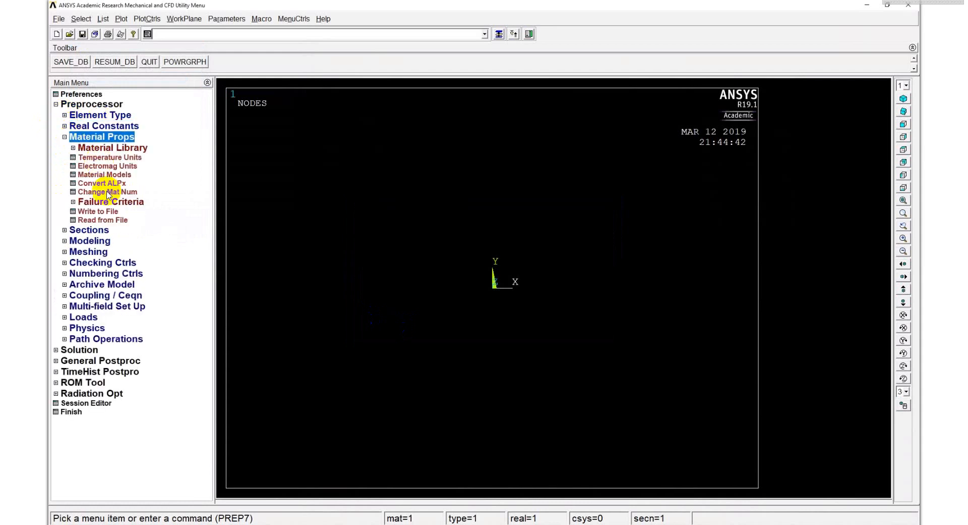
{"action": "left_click", "coordinate": [104, 174]}
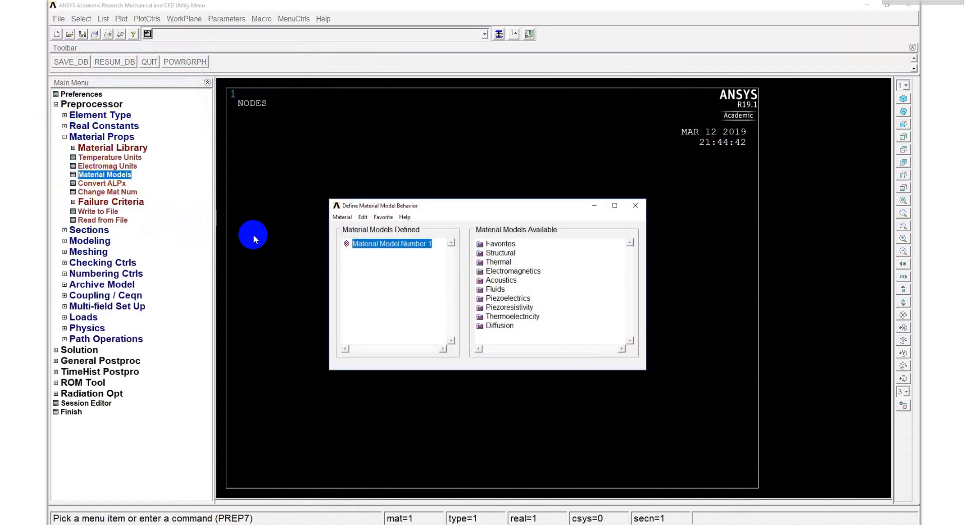
{"action": "left_click", "coordinate": [500, 253]}
{"action": "double_click", "coordinate": [500, 252]}
{"action": "double_click", "coordinate": [510, 262]}
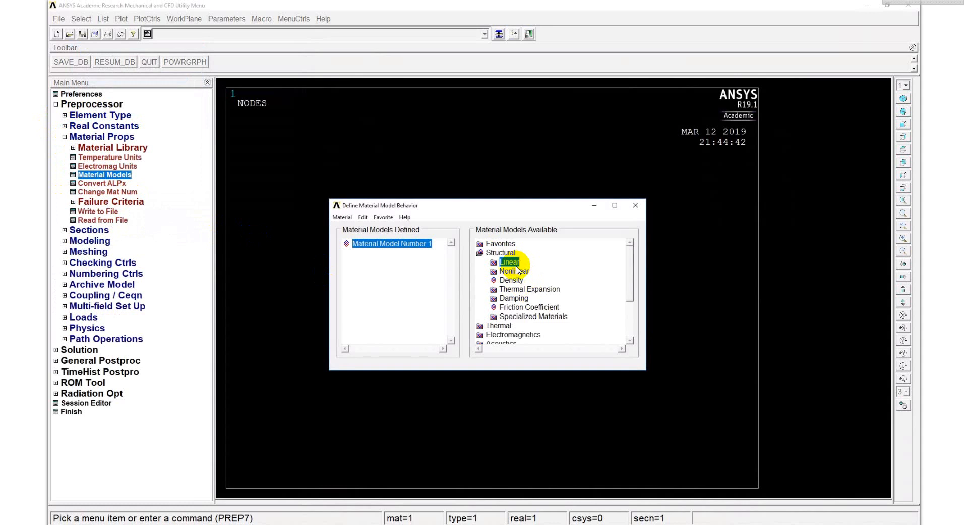
{"action": "double_click", "coordinate": [524, 271]}
{"action": "double_click", "coordinate": [539, 280]}
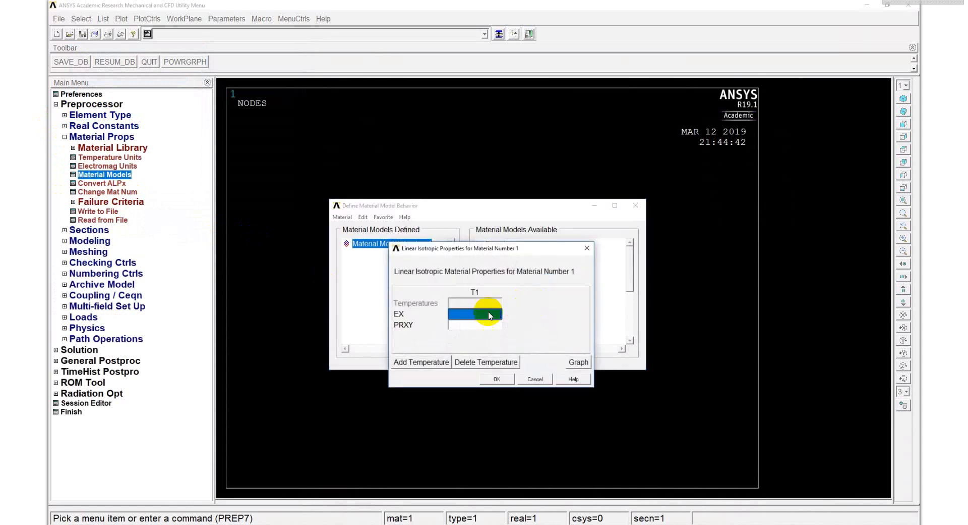
{"action": "type", "text": "210e6"}
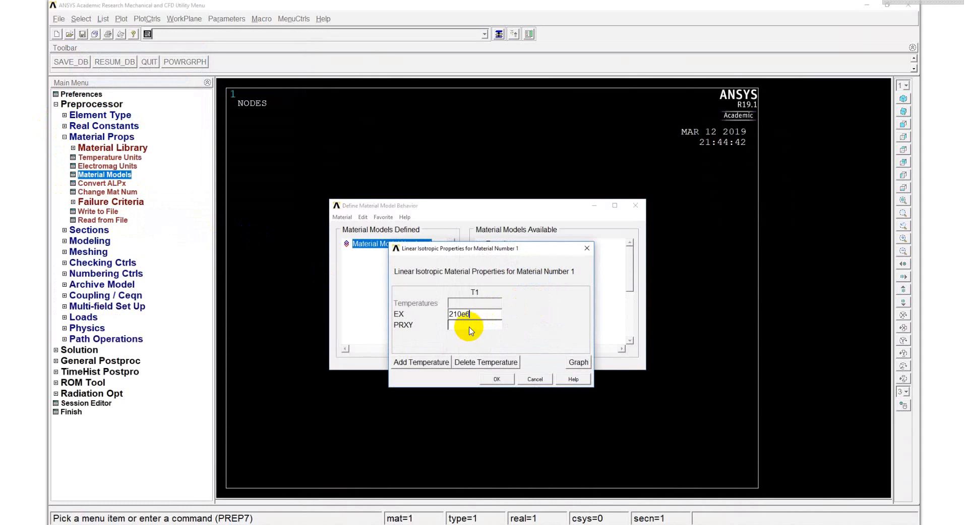
{"action": "left_click", "coordinate": [469, 328]}
{"action": "type", "text": "0.3"}
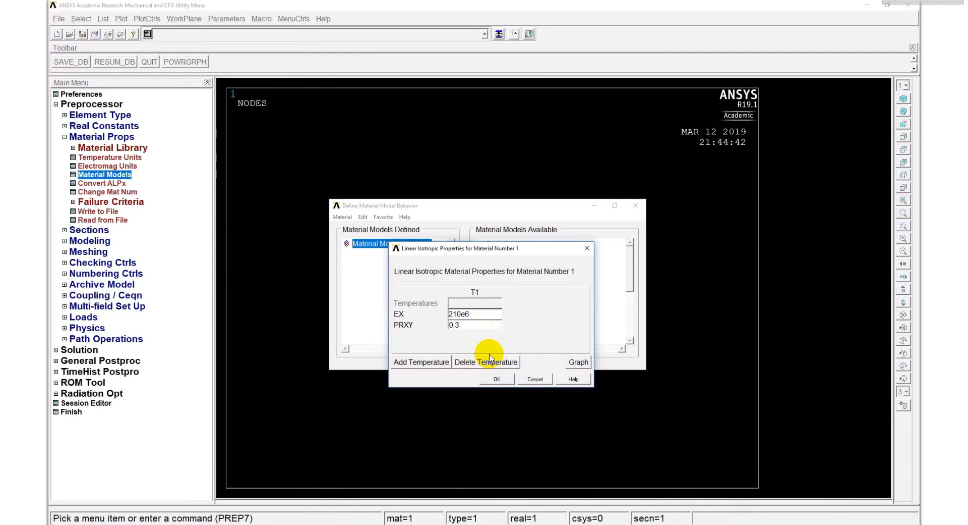
{"action": "left_click", "coordinate": [499, 380]}
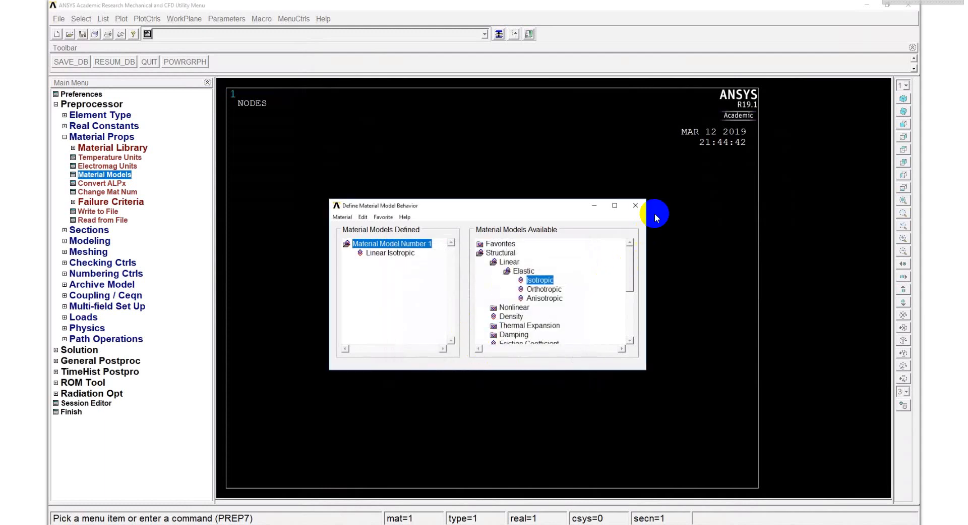
{"action": "left_click", "coordinate": [641, 209]}
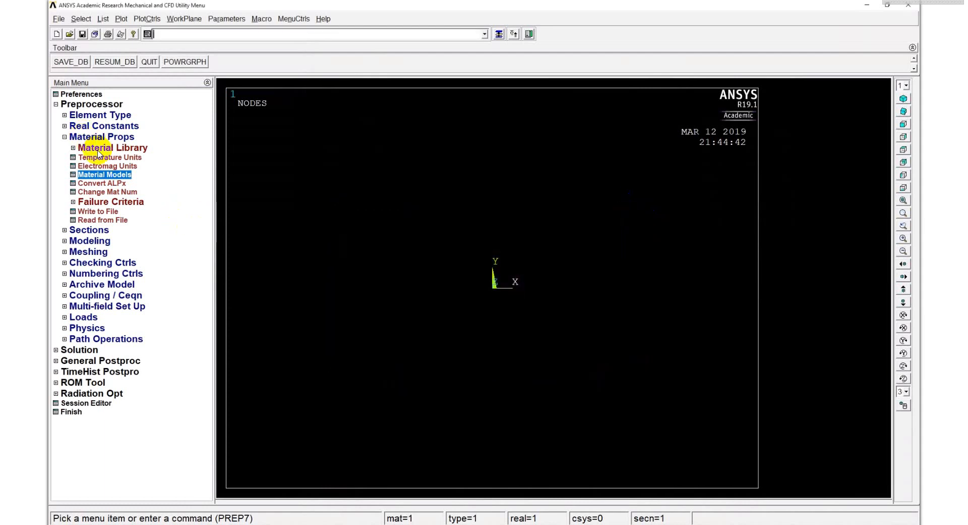
{"action": "left_click", "coordinate": [64, 137]}
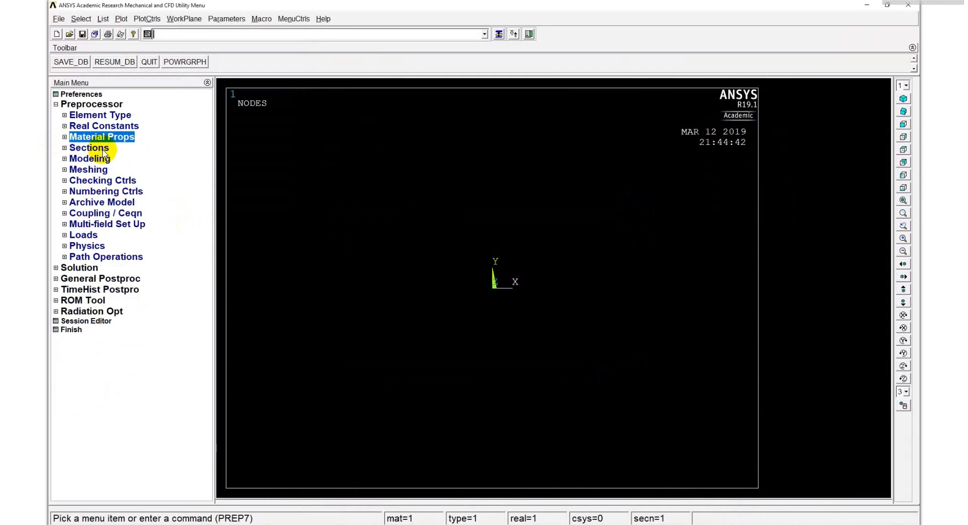
Create a rectangular area by two corners at WP X 0, WP Y 0 with width 1 and height 1
{"action": "left_click", "coordinate": [64, 160]}
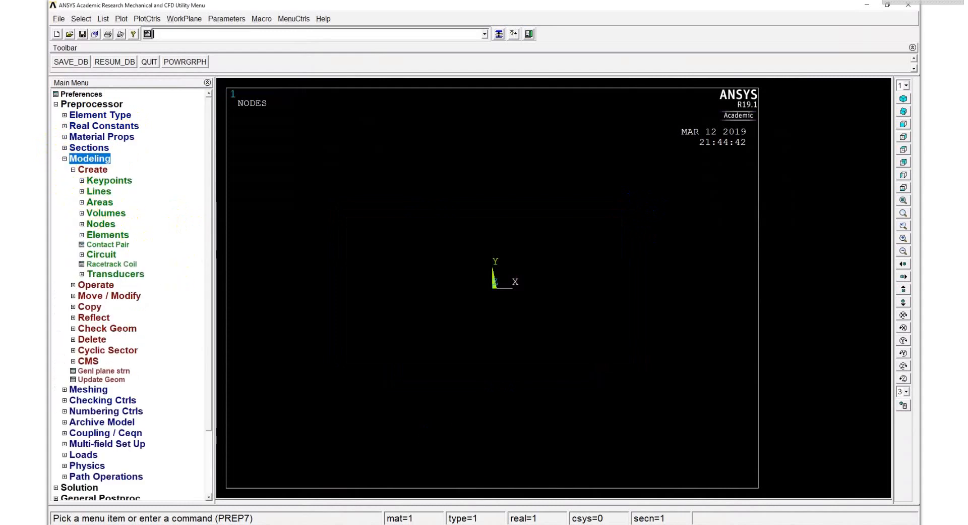
{"action": "left_click", "coordinate": [602, 524]}
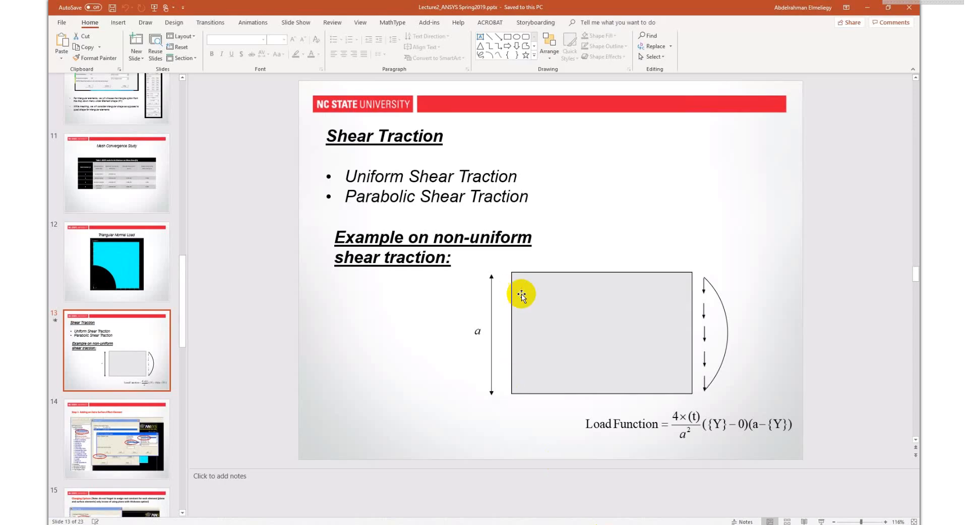
{"action": "left_click", "coordinate": [561, 523]}
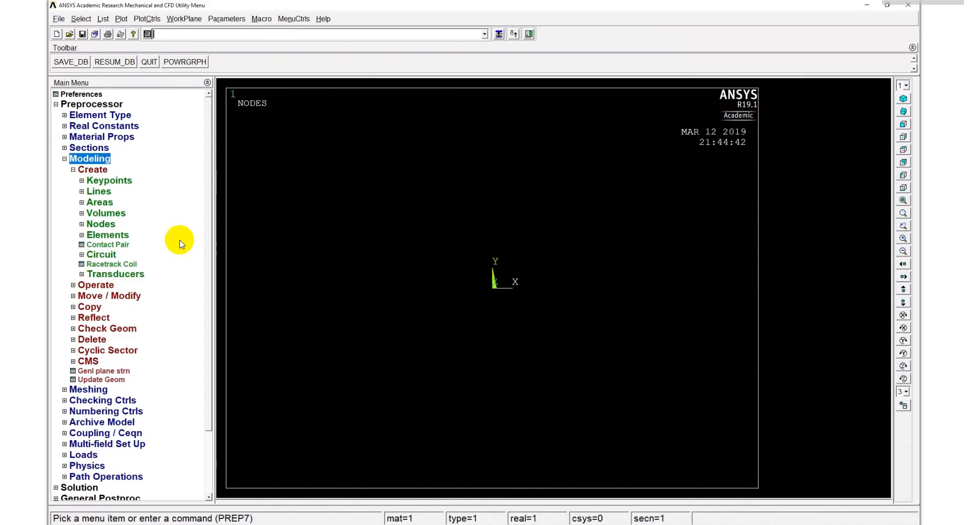
{"action": "left_click", "coordinate": [81, 203]}
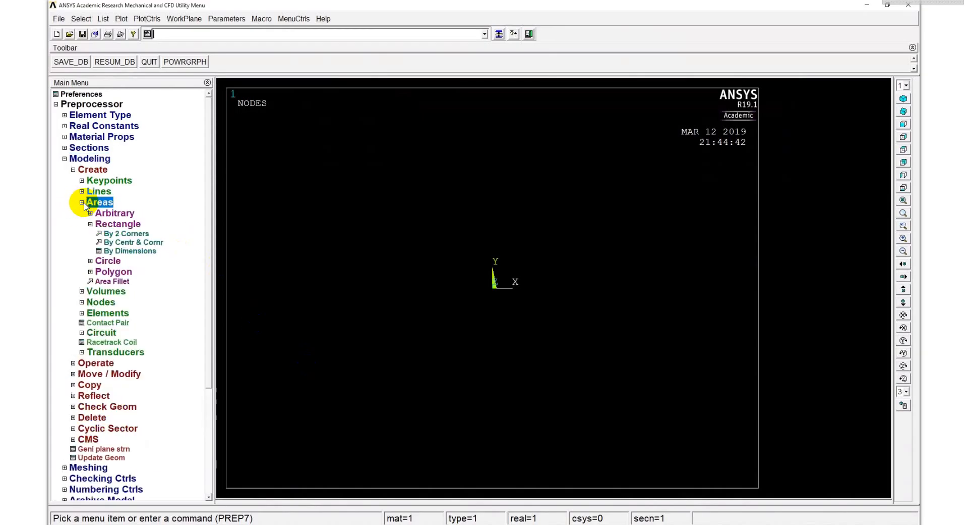
{"action": "left_click", "coordinate": [121, 233]}
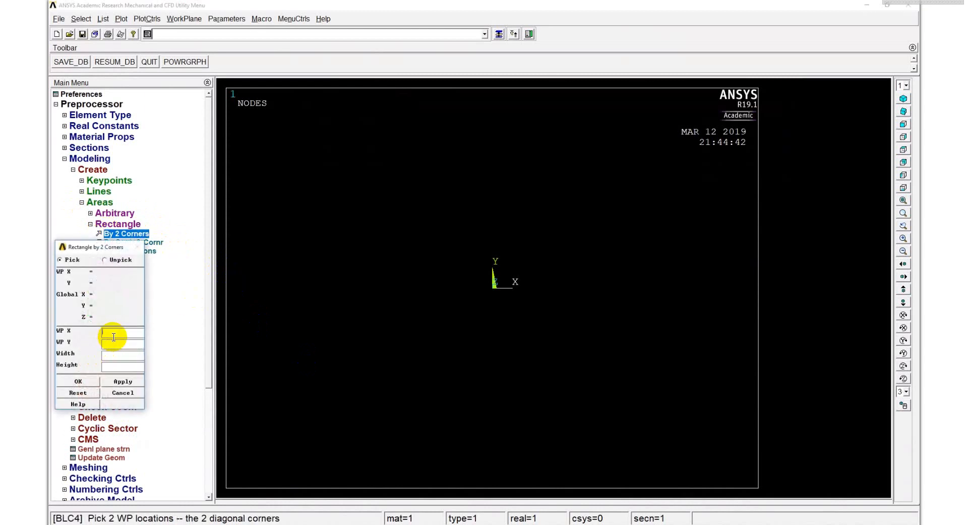
{"action": "type", "text": "0"}
{"action": "left_click", "coordinate": [119, 343]}
{"action": "type", "text": "0"}
{"action": "type", "text": "1"}
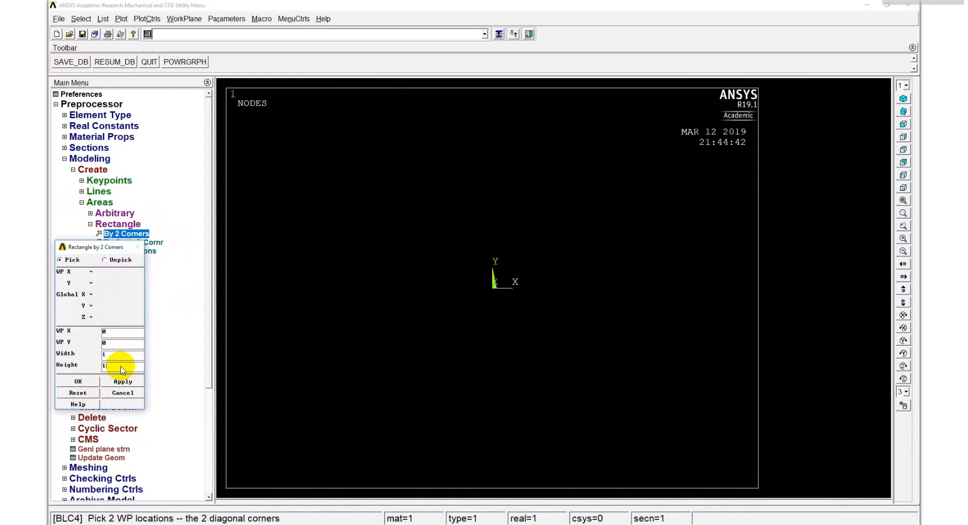
{"action": "left_click", "coordinate": [78, 381]}
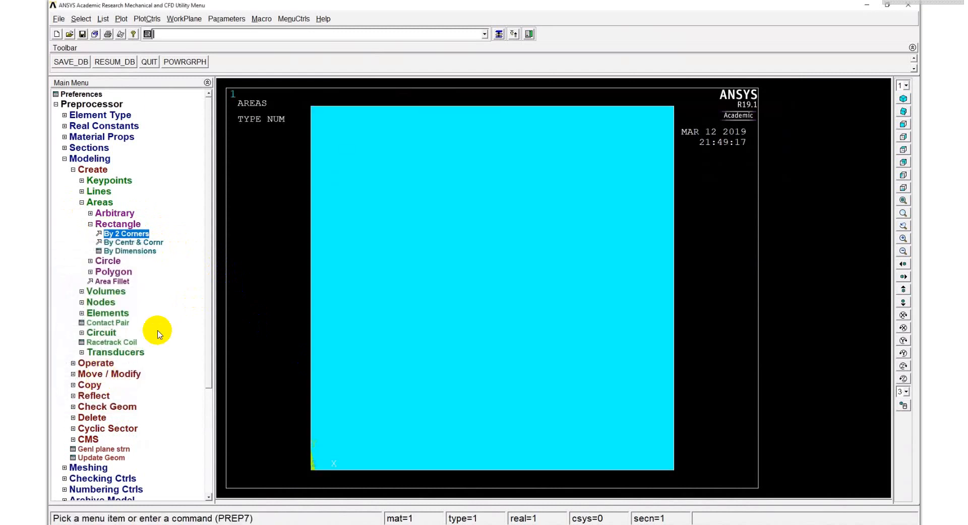
Set the default meshing attributes to element type 1 PLANE182 and real constant set 1
{"action": "left_click", "coordinate": [82, 202]}
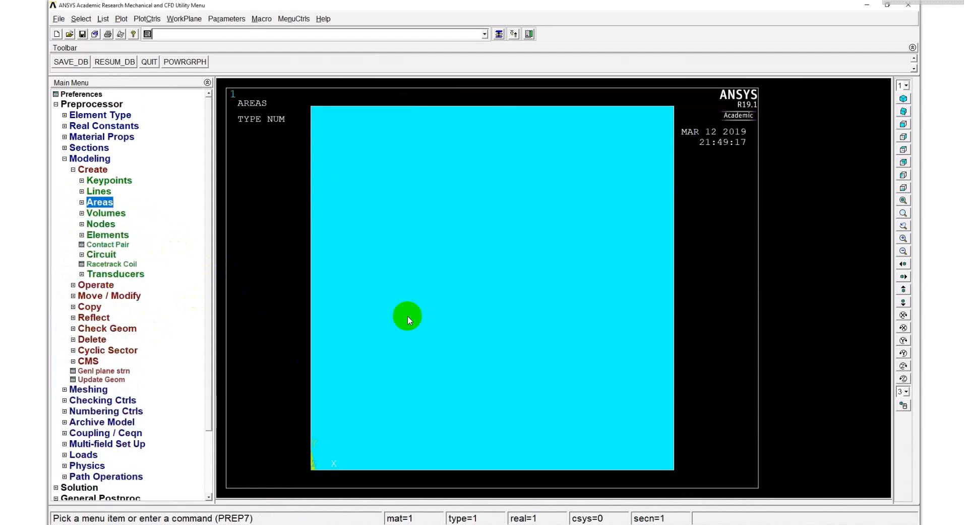
{"action": "left_click", "coordinate": [67, 160]}
{"action": "left_click", "coordinate": [66, 169]}
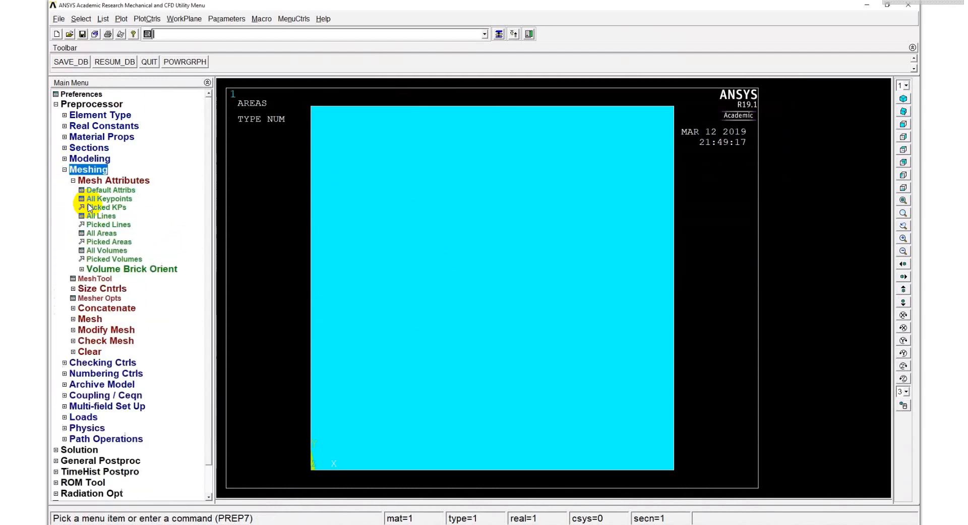
{"action": "left_click", "coordinate": [121, 191]}
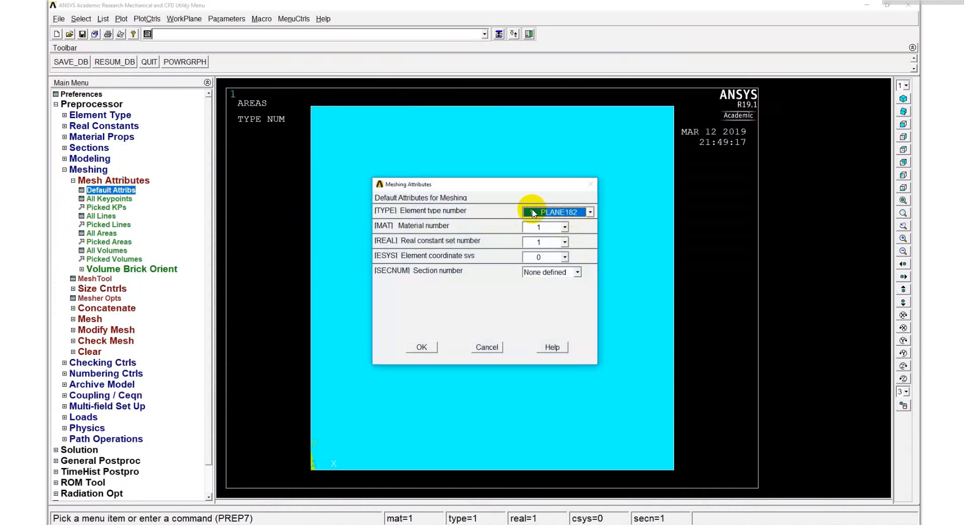
{"action": "left_click", "coordinate": [590, 213]}
{"action": "left_click", "coordinate": [577, 223]}
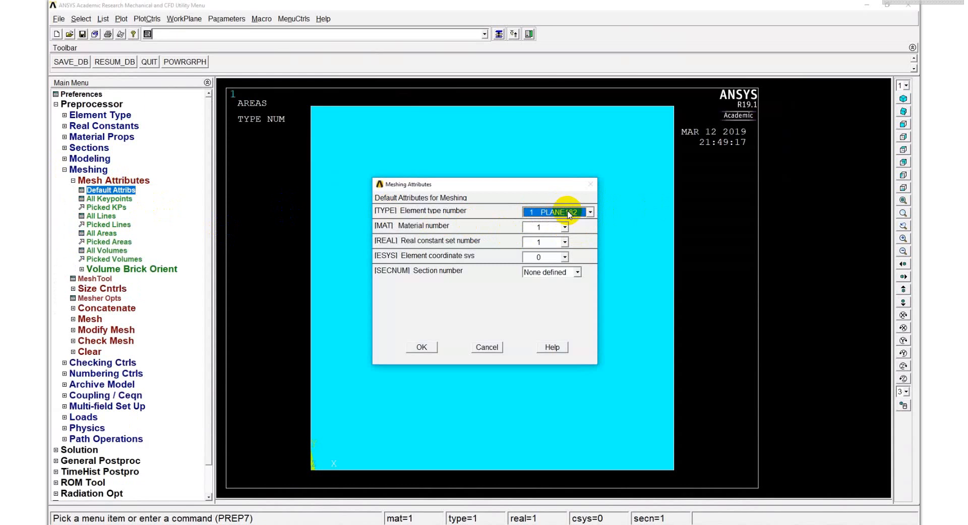
{"action": "left_click", "coordinate": [565, 242]}
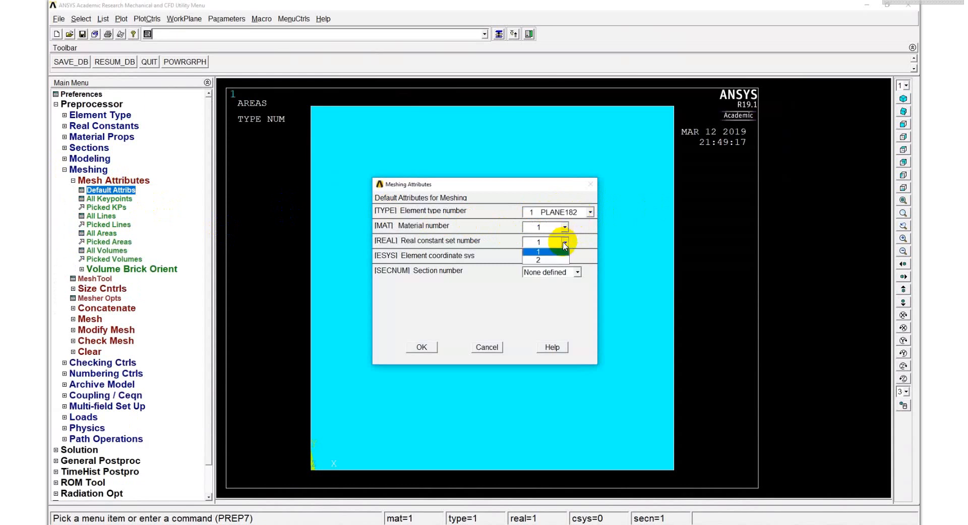
{"action": "left_click", "coordinate": [566, 245]}
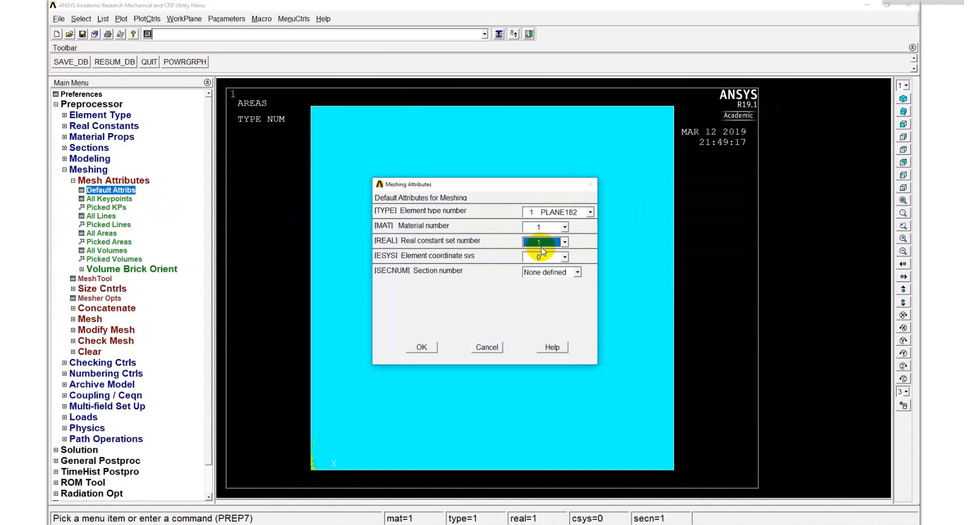
{"action": "left_click", "coordinate": [421, 347]}
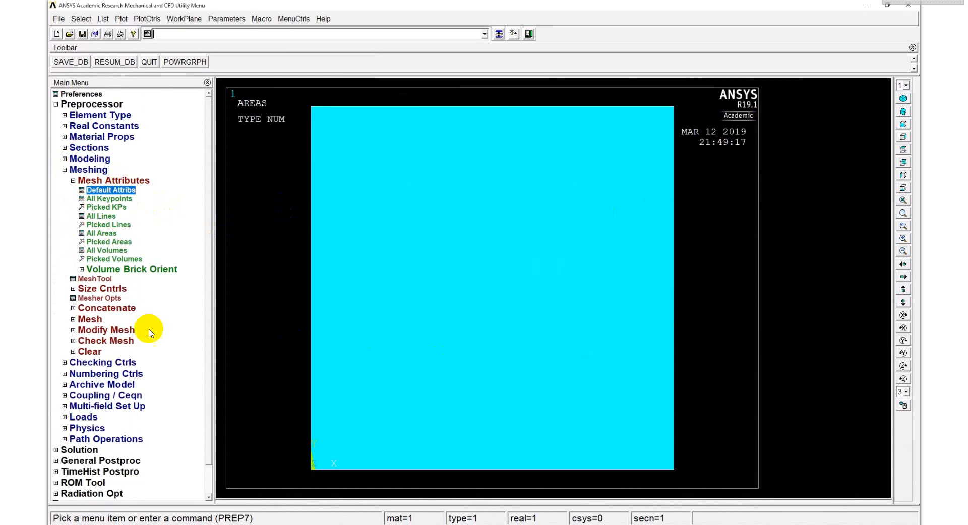
Assign 20 element divisions to all four edges of the square area
{"action": "left_click", "coordinate": [94, 278]}
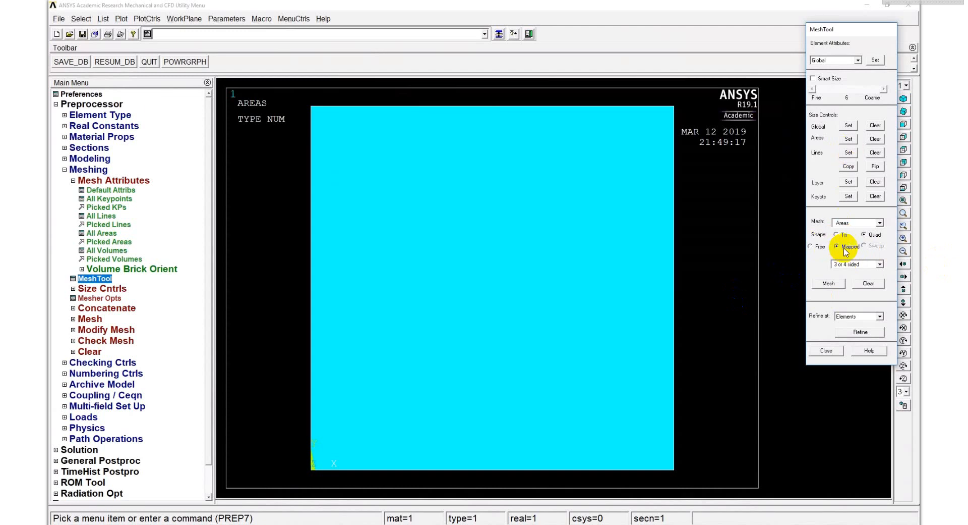
{"action": "left_click", "coordinate": [849, 153]}
{"action": "left_click", "coordinate": [623, 468]}
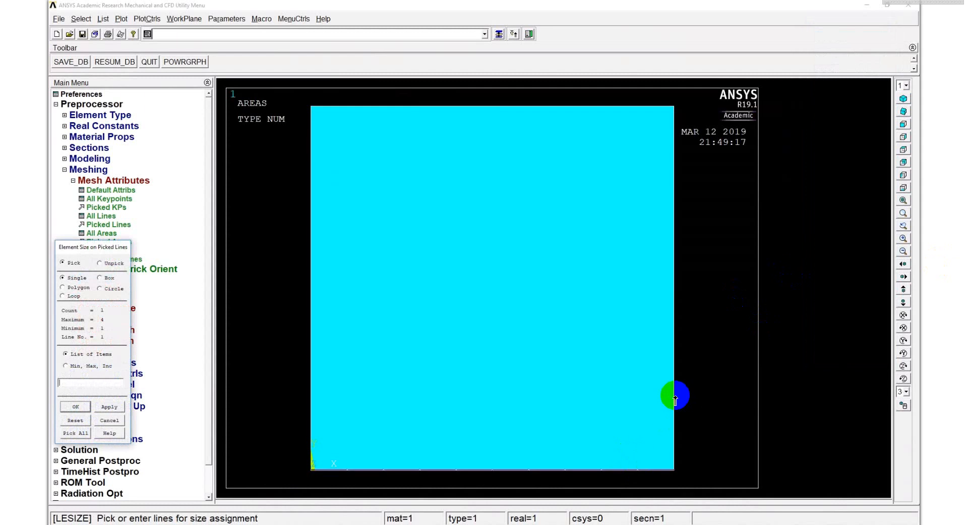
{"action": "left_click", "coordinate": [675, 399]}
{"action": "left_click", "coordinate": [511, 106]}
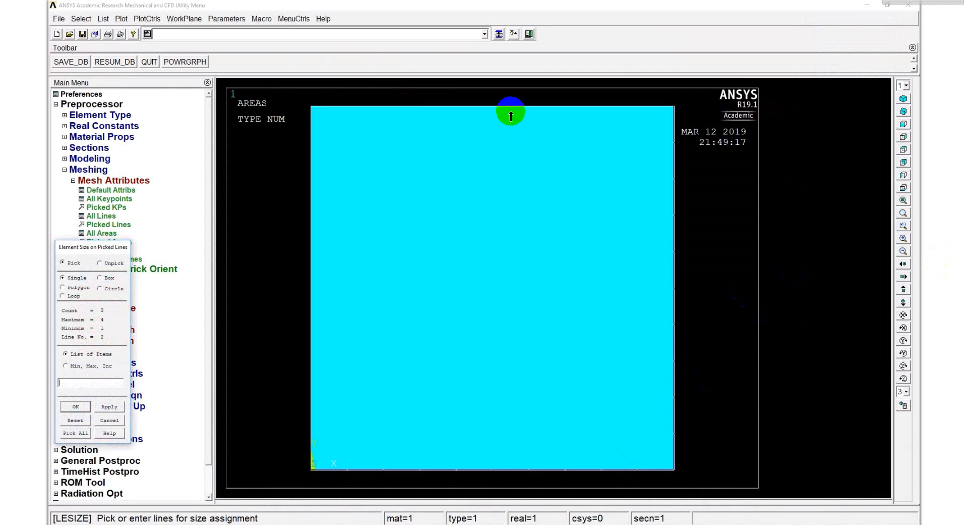
{"action": "left_click", "coordinate": [323, 284]}
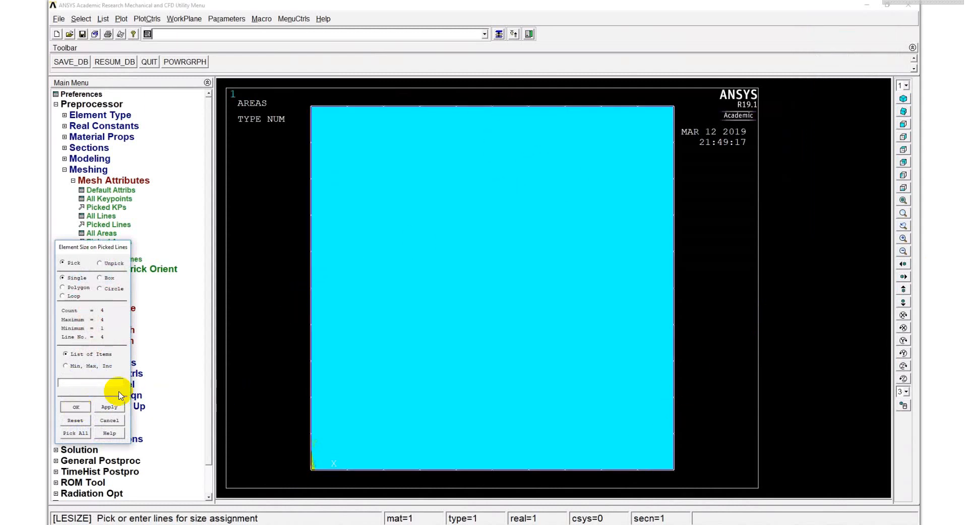
{"action": "left_click", "coordinate": [75, 407]}
{"action": "left_click", "coordinate": [537, 222]}
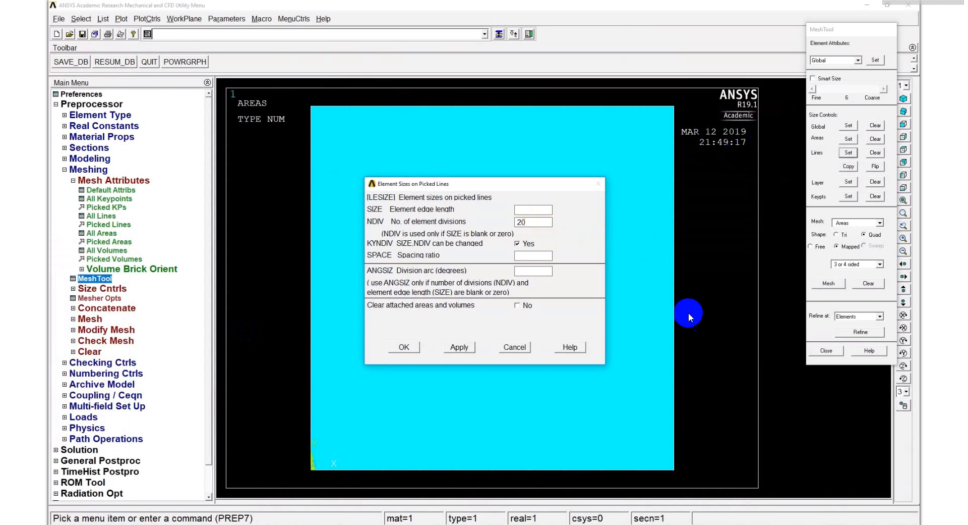
{"action": "left_click", "coordinate": [404, 347]}
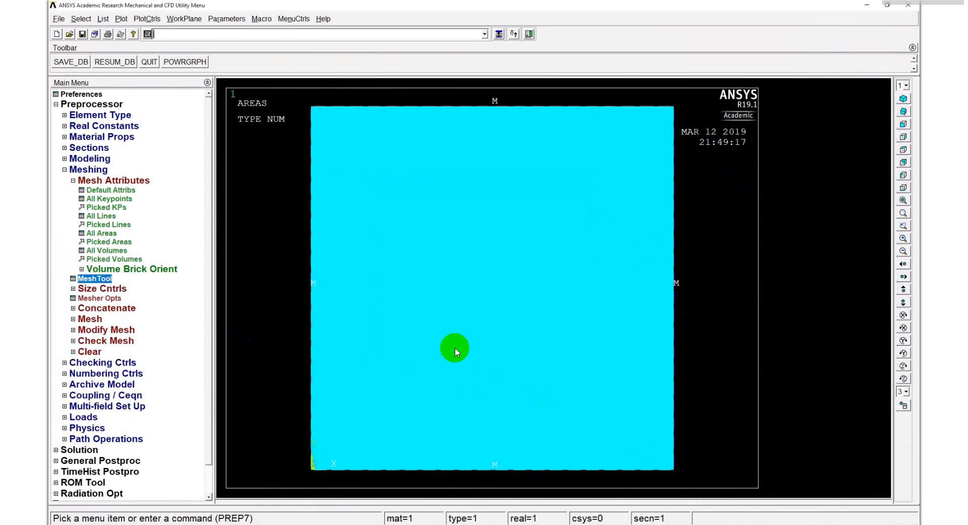
Mesh the square area with mapped quadrilateral elements
{"action": "left_click", "coordinate": [94, 279]}
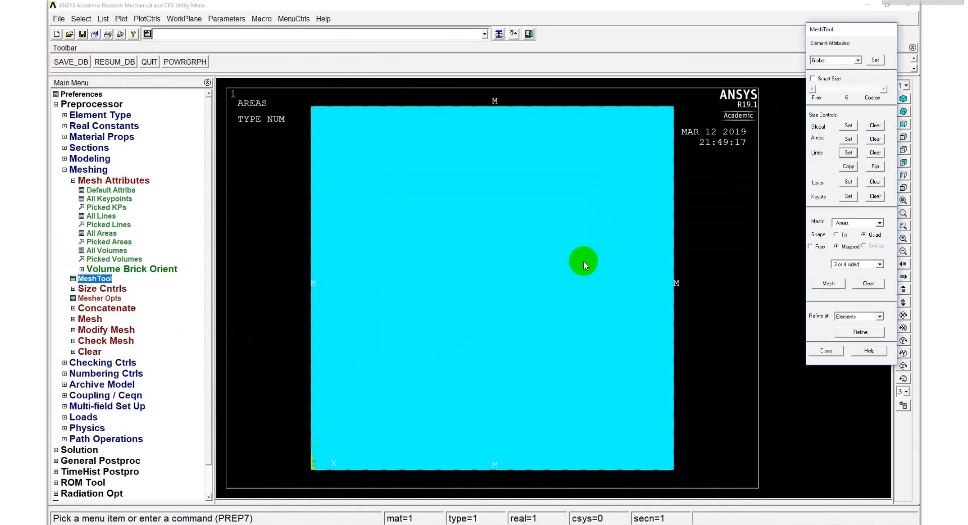
{"action": "left_click", "coordinate": [828, 283]}
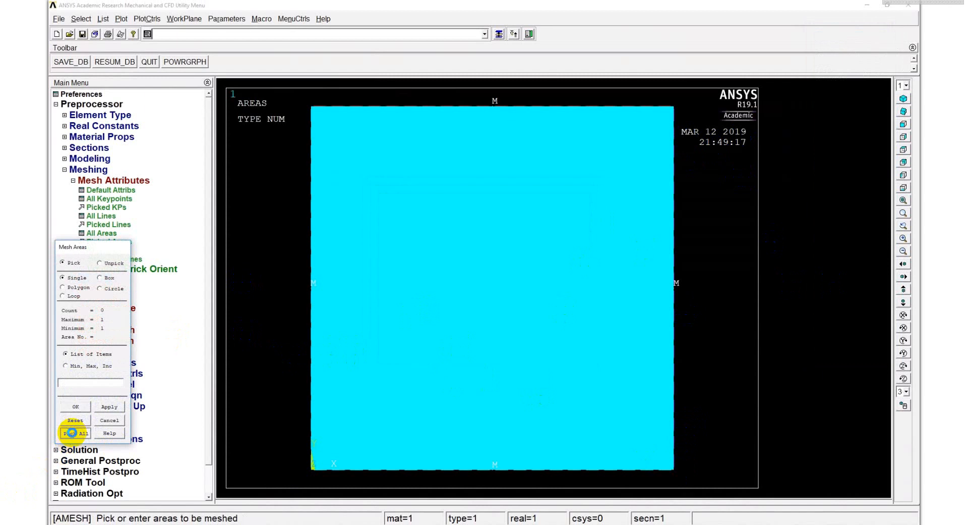
{"action": "left_click", "coordinate": [72, 432]}
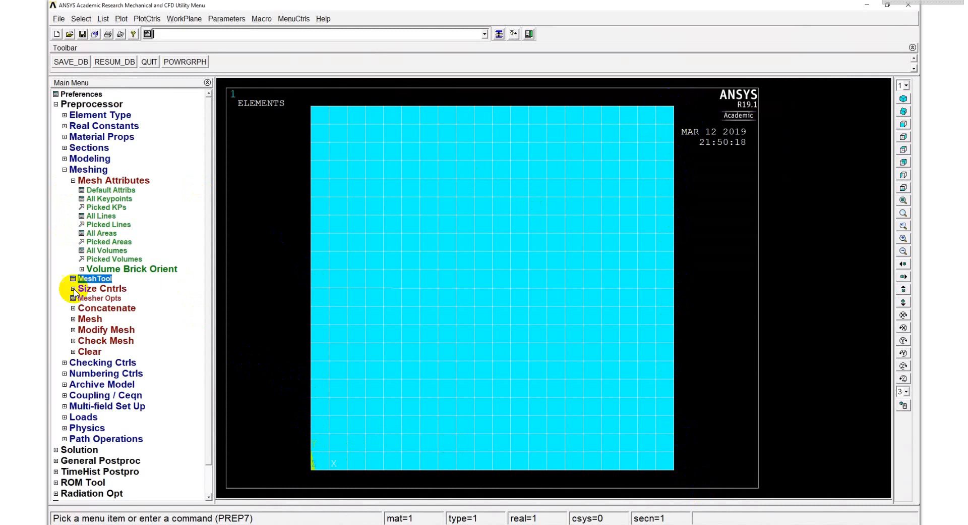
Change the default meshing attributes to element type 2 SURF153 and real constant set 2
{"action": "left_click", "coordinate": [89, 191]}
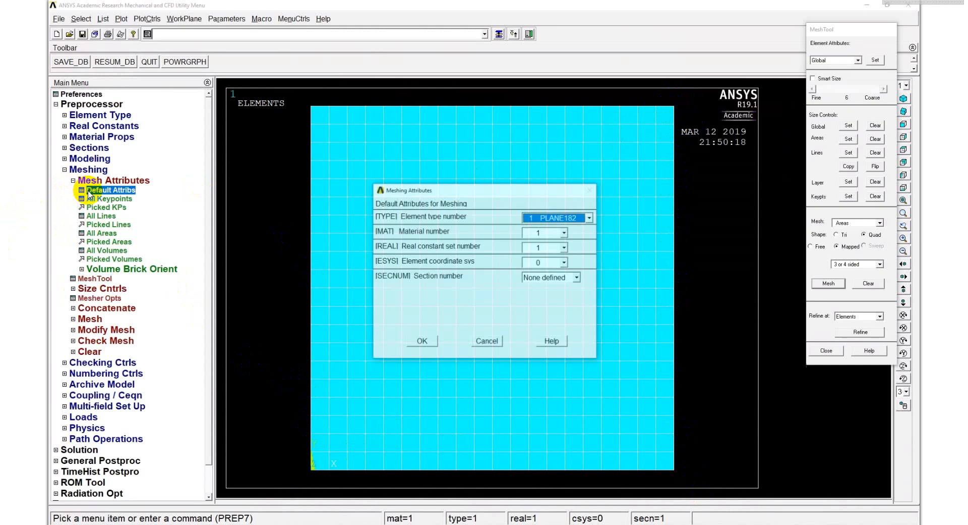
{"action": "left_click", "coordinate": [562, 222]}
{"action": "left_click", "coordinate": [558, 233]}
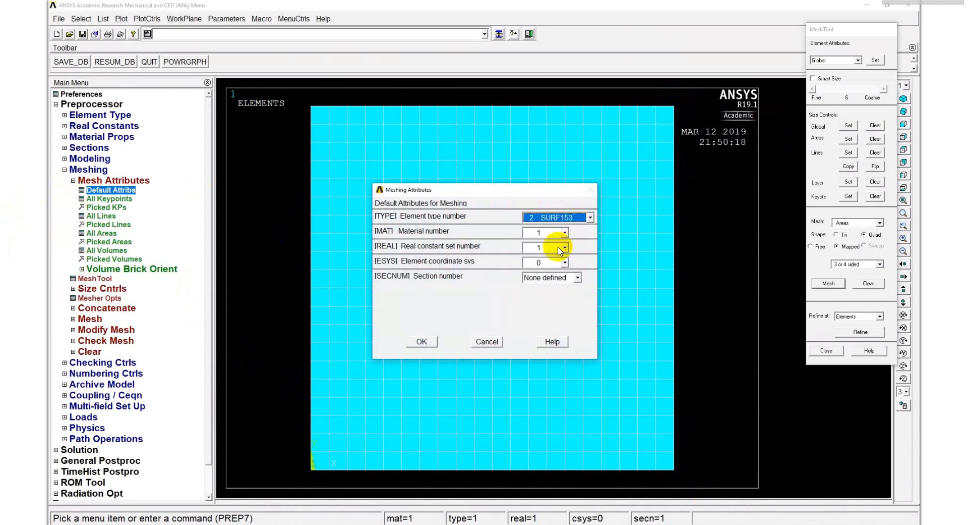
{"action": "left_click", "coordinate": [564, 247]}
{"action": "left_click", "coordinate": [555, 266]}
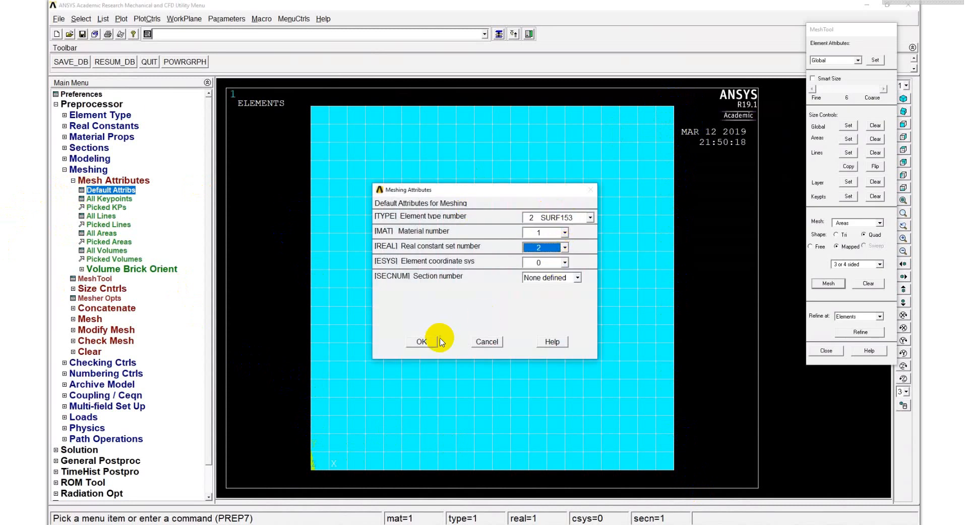
{"action": "left_click", "coordinate": [424, 341]}
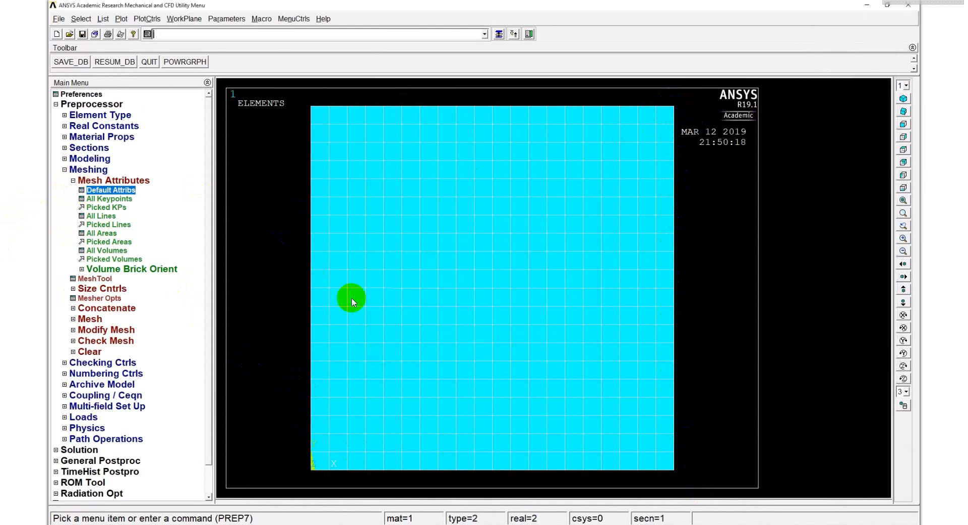
Create general surface effect elements with no extra node on the square's right-edge nodes, using box selection
{"action": "left_click", "coordinate": [65, 158]}
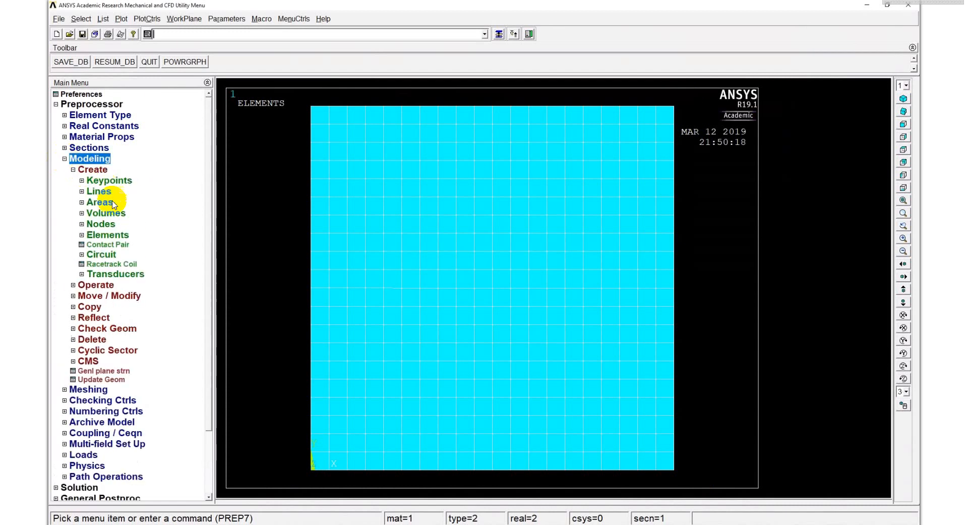
{"action": "left_click", "coordinate": [82, 235]}
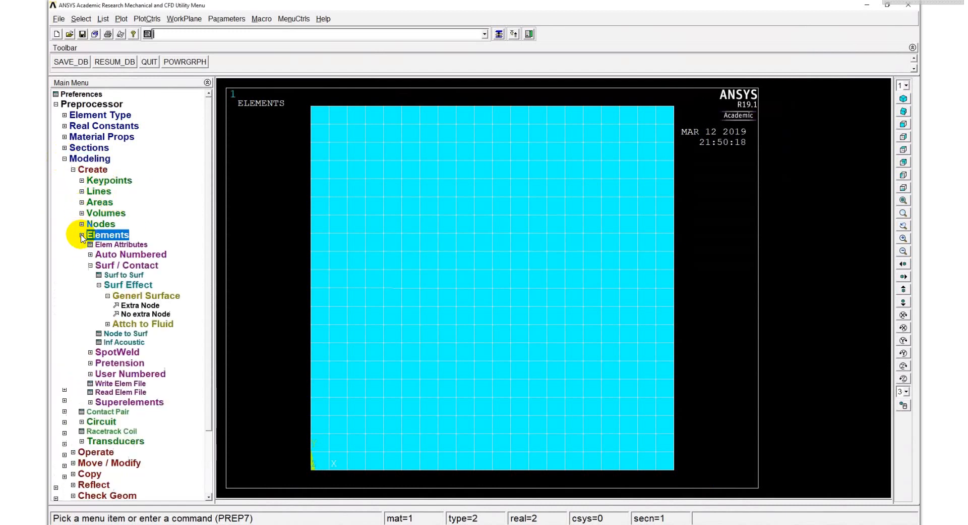
{"action": "left_click", "coordinate": [91, 266]}
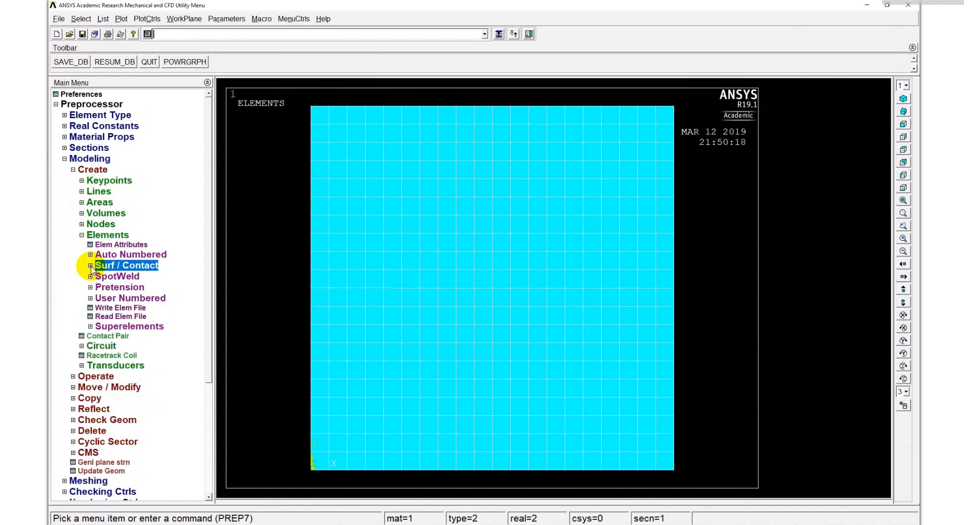
{"action": "left_click", "coordinate": [92, 267]}
{"action": "left_click", "coordinate": [113, 297]}
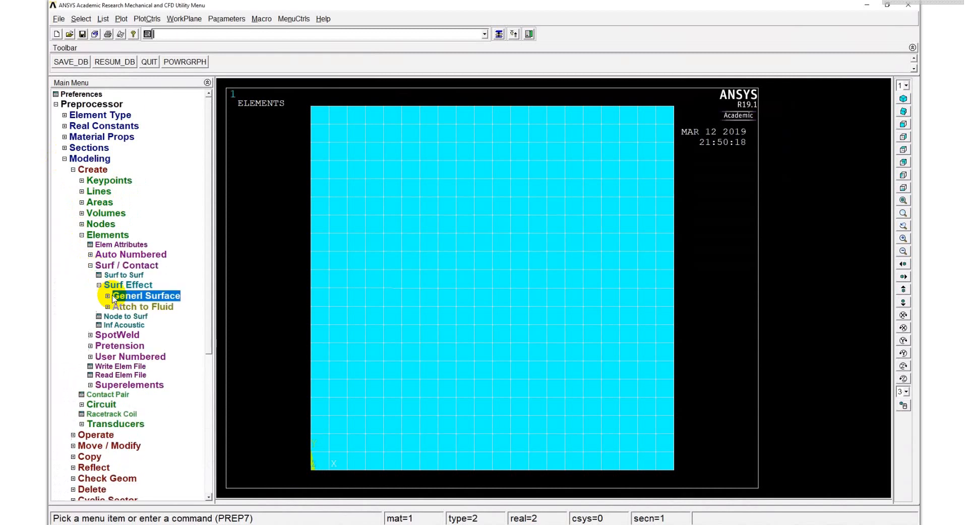
{"action": "left_click", "coordinate": [108, 296]}
{"action": "left_click", "coordinate": [108, 297]}
{"action": "left_click", "coordinate": [108, 296]}
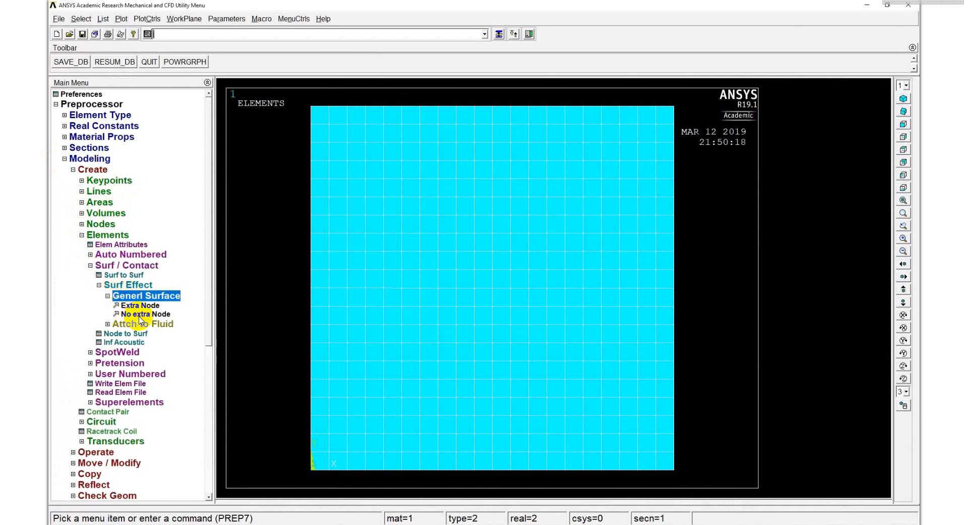
{"action": "left_click", "coordinate": [140, 315]}
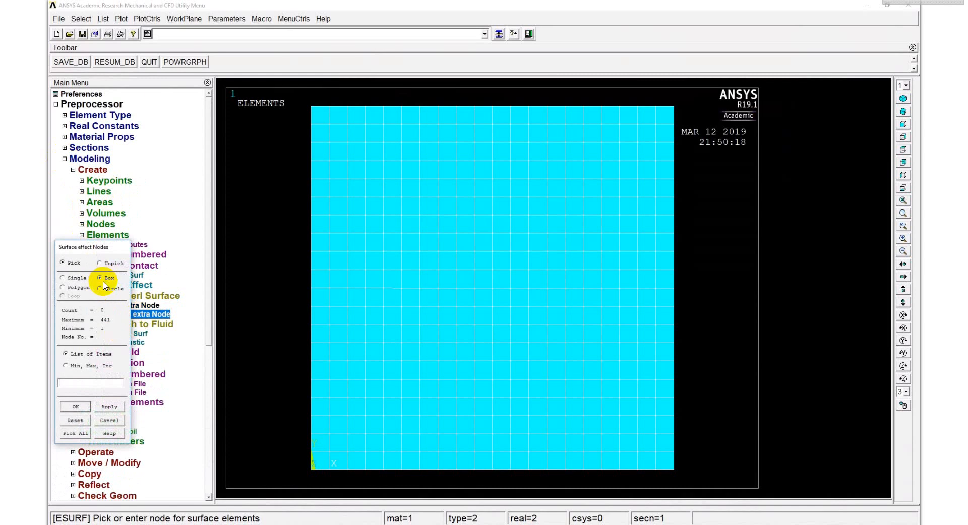
{"action": "left_click_drag", "start_coordinate": [701, 102], "coordinate": [671, 479]}
{"action": "left_click", "coordinate": [83, 406]}
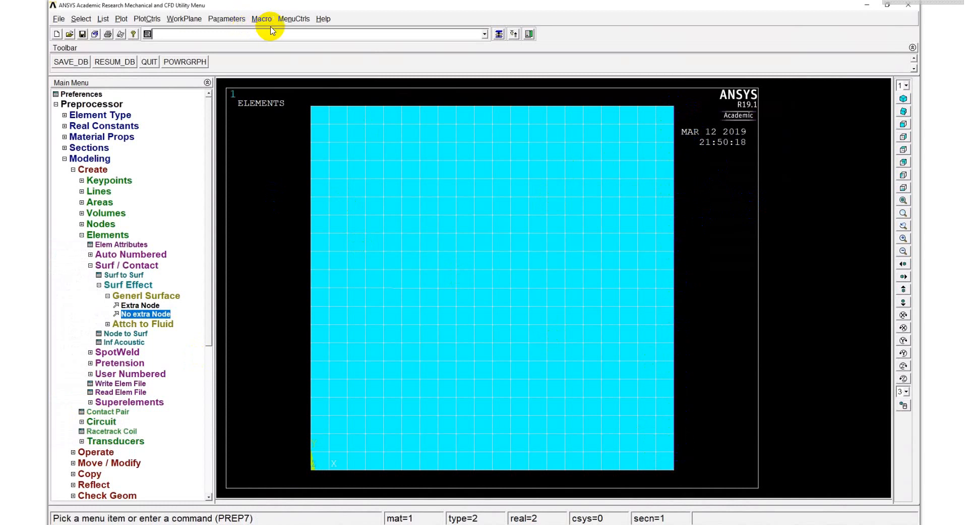
List all elements with their nodes and attributes, and examine the type and real constant numbers of the edge surface elements
{"action": "left_click", "coordinate": [106, 20]}
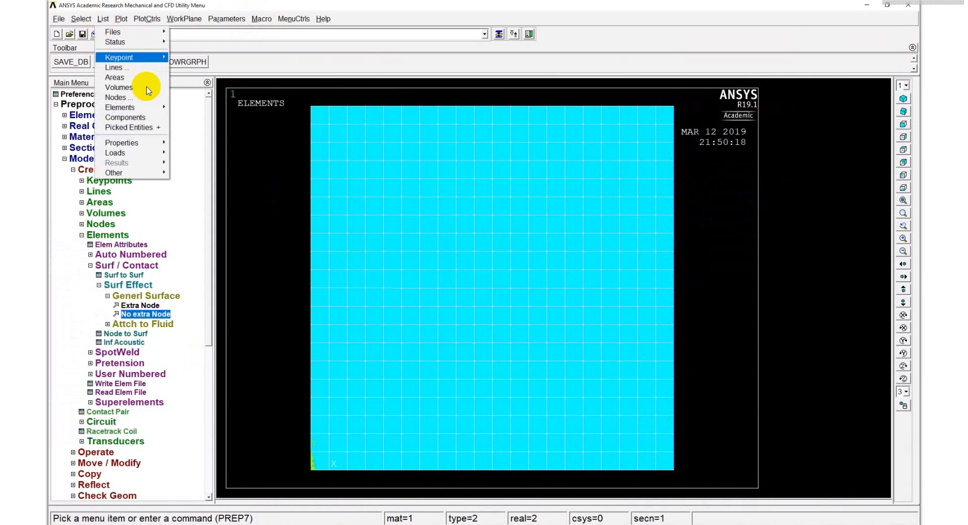
{"action": "mouse_move", "coordinate": [143, 109]}
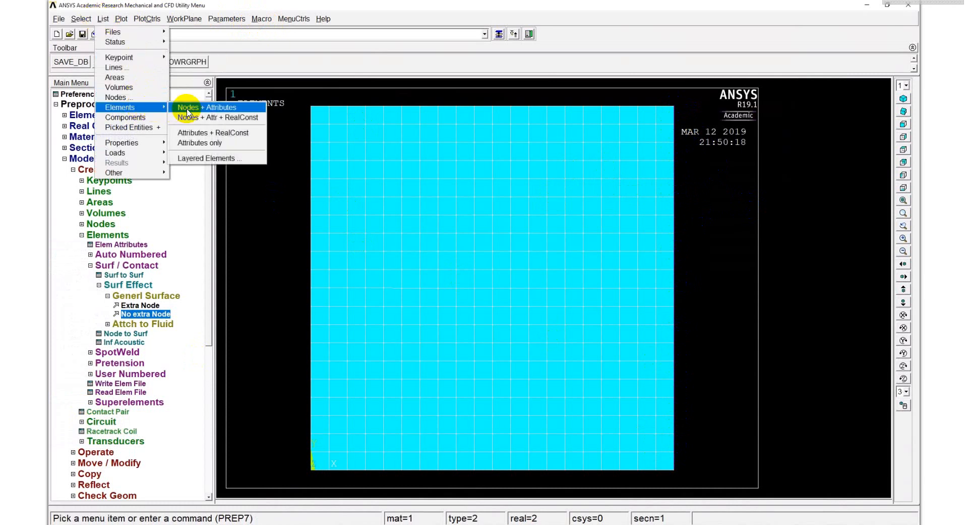
{"action": "left_click", "coordinate": [225, 107]}
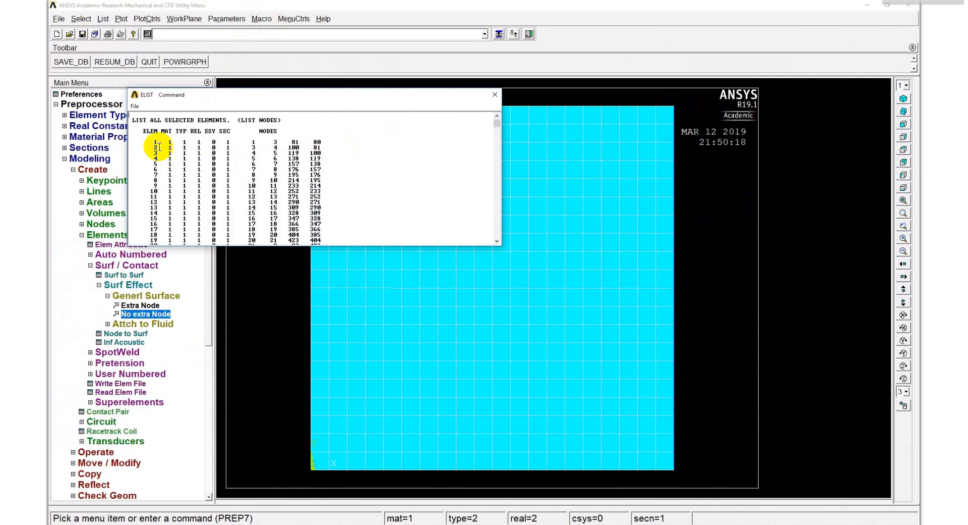
{"action": "mouse_move", "coordinate": [195, 133]}
{"action": "left_mouse_down"}
{"action": "mouse_move", "coordinate": [196, 147]}
{"action": "mouse_move", "coordinate": [187, 142]}
{"action": "left_mouse_up"}
{"action": "scroll", "coordinate": [219, 150], "scroll_direction": "down", "scroll_amount": 20}
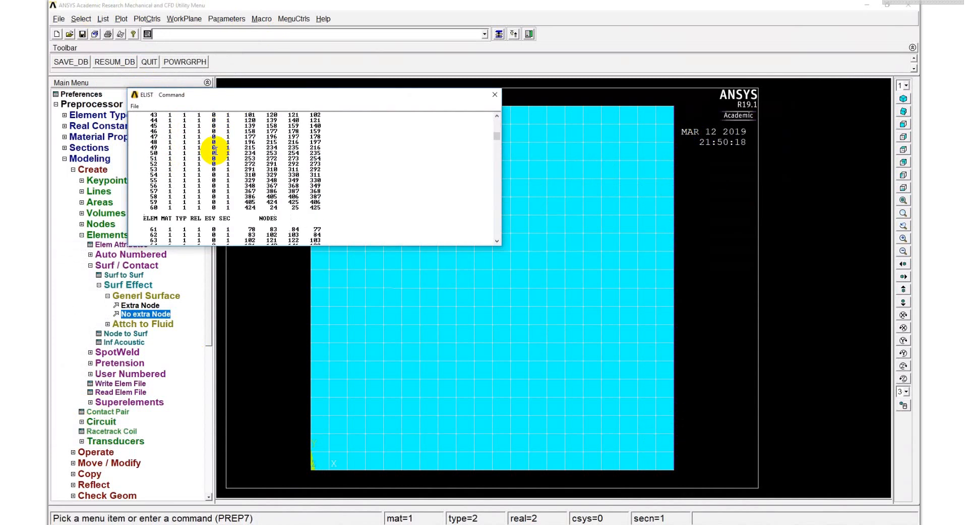
{"action": "scroll", "coordinate": [218, 151], "scroll_direction": "down", "scroll_amount": 20}
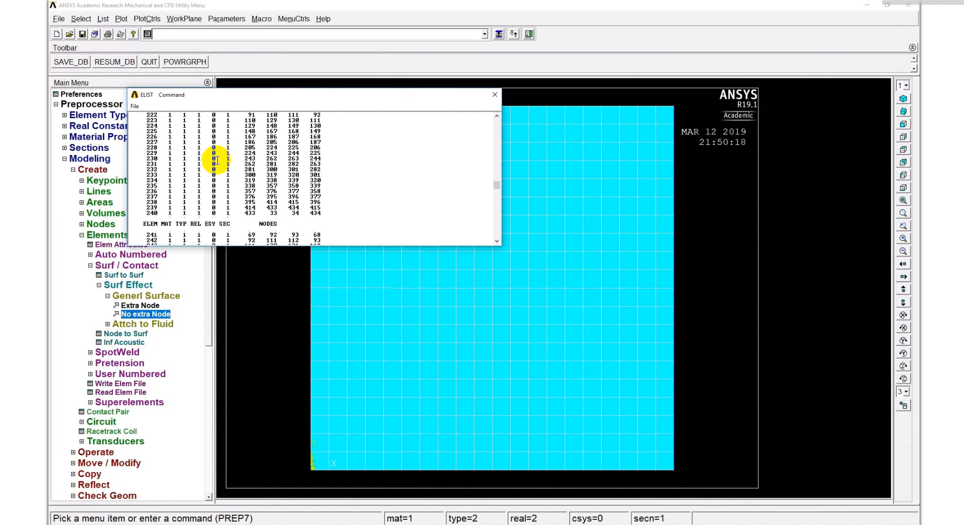
{"action": "scroll", "coordinate": [218, 163], "scroll_direction": "down", "scroll_amount": 20}
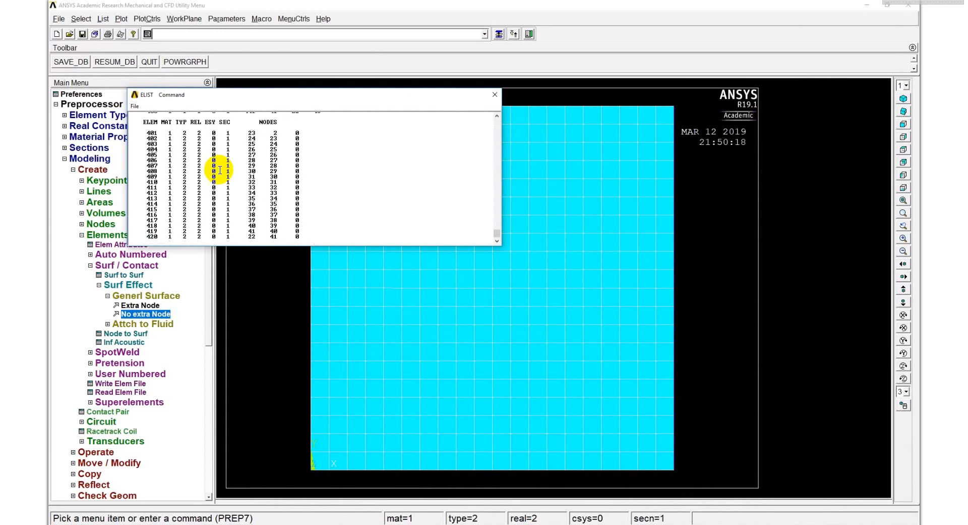
{"action": "left_click_drag", "start_coordinate": [199, 135], "coordinate": [183, 132]}
{"action": "scroll", "coordinate": [188, 135], "scroll_direction": "up", "scroll_amount": 4}
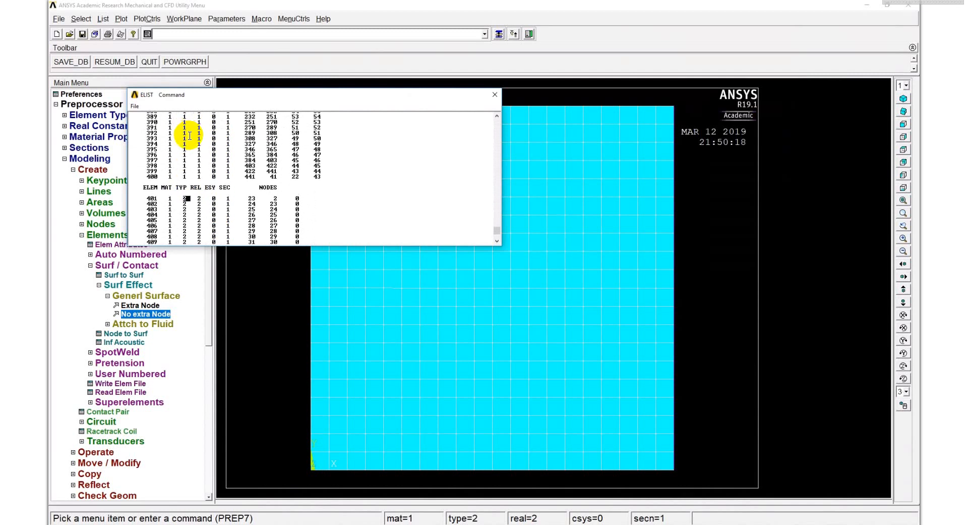
{"action": "scroll", "coordinate": [199, 148], "scroll_direction": "down", "scroll_amount": 4}
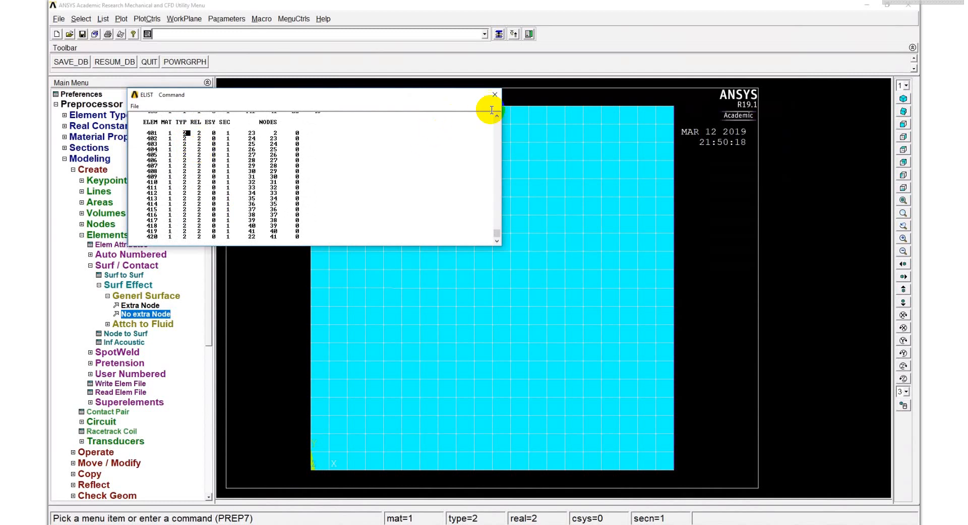
{"action": "left_click", "coordinate": [495, 94]}
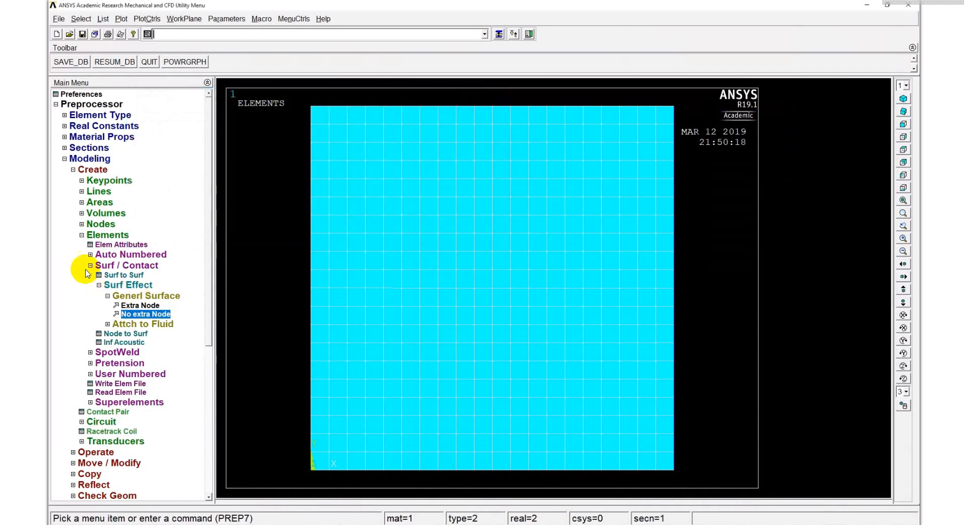
Constrain all degrees of freedom on the square's left edge line with a displacement boundary condition
{"action": "left_click", "coordinate": [86, 235]}
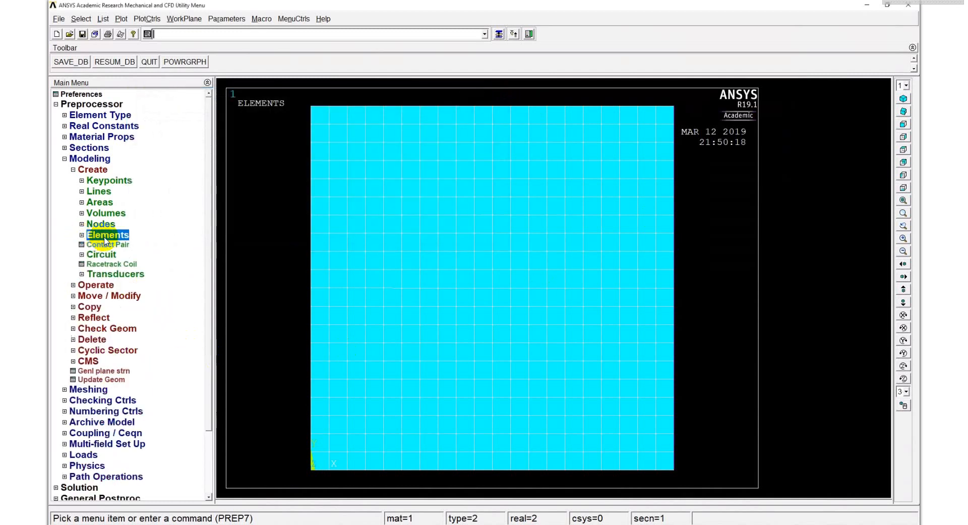
{"action": "left_click", "coordinate": [66, 159]}
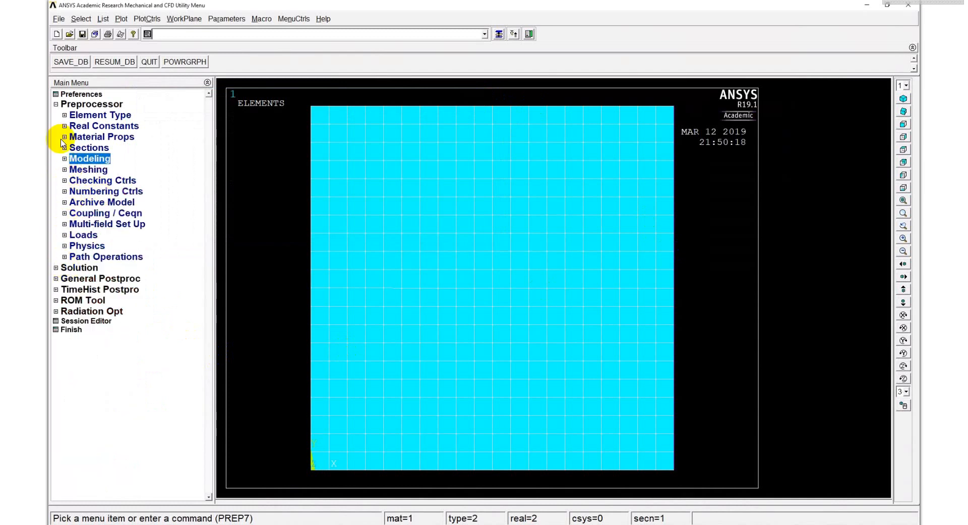
{"action": "left_click", "coordinate": [57, 104]}
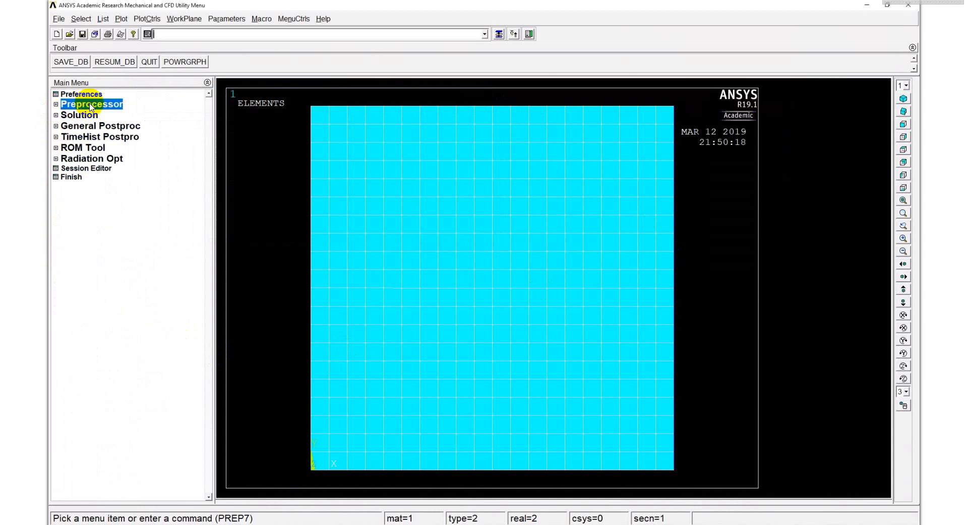
{"action": "left_click", "coordinate": [57, 116]}
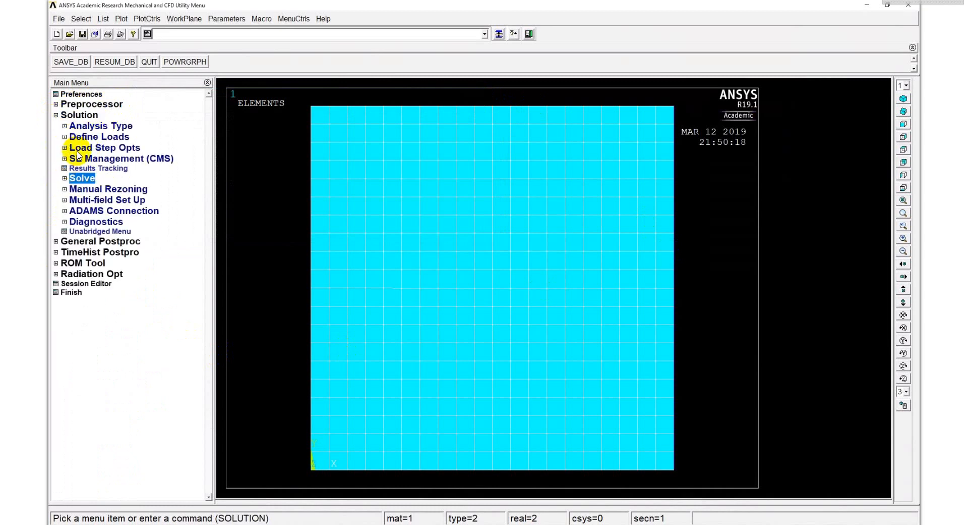
{"action": "left_click", "coordinate": [67, 137]}
{"action": "left_click", "coordinate": [73, 159]}
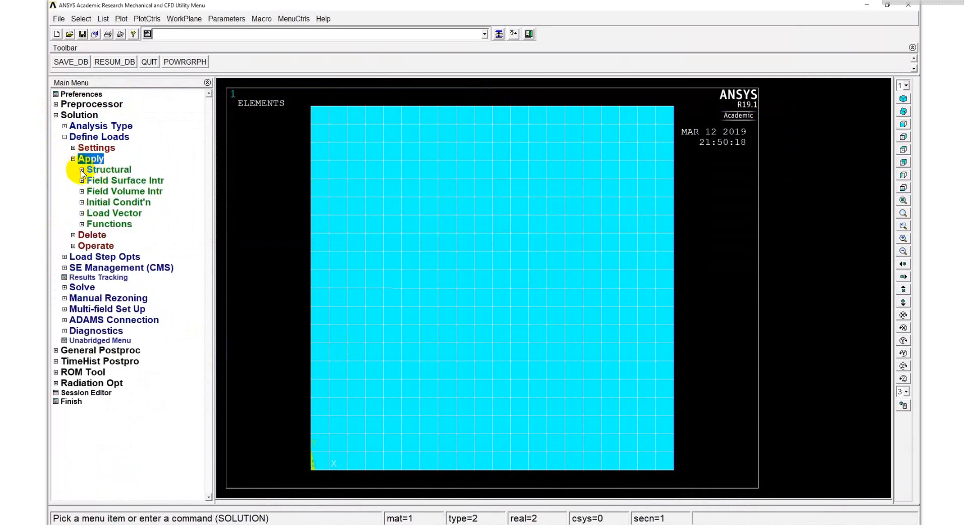
{"action": "left_click", "coordinate": [83, 171]}
{"action": "left_click", "coordinate": [101, 181]}
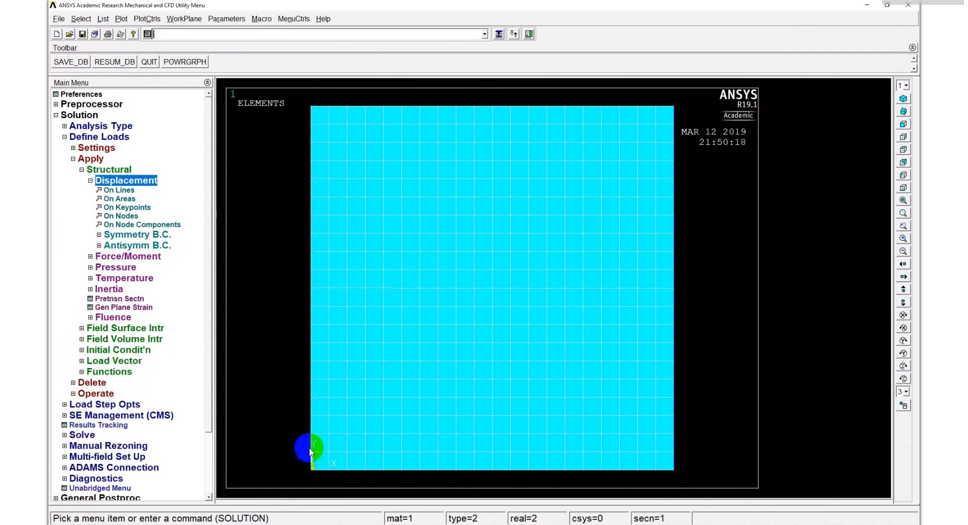
{"action": "left_click", "coordinate": [126, 191]}
{"action": "left_click", "coordinate": [309, 246]}
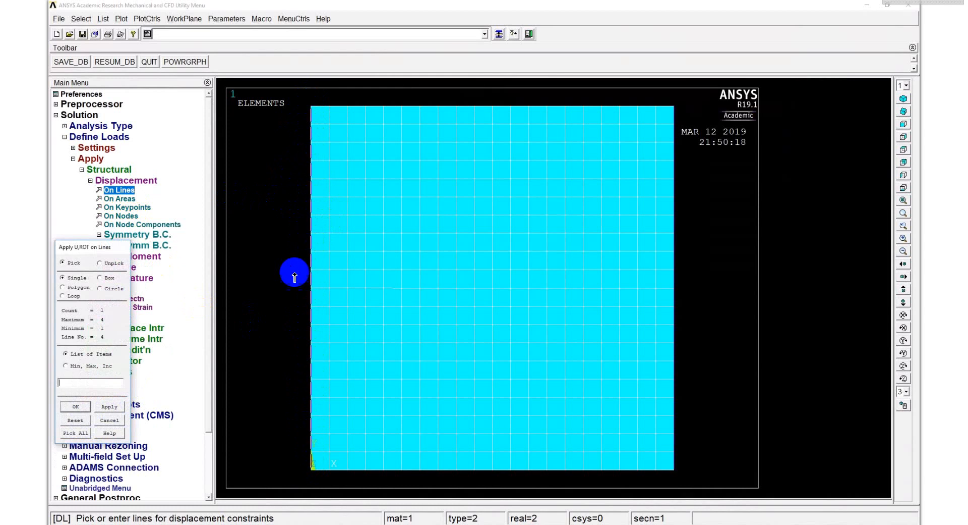
{"action": "left_click", "coordinate": [76, 406]}
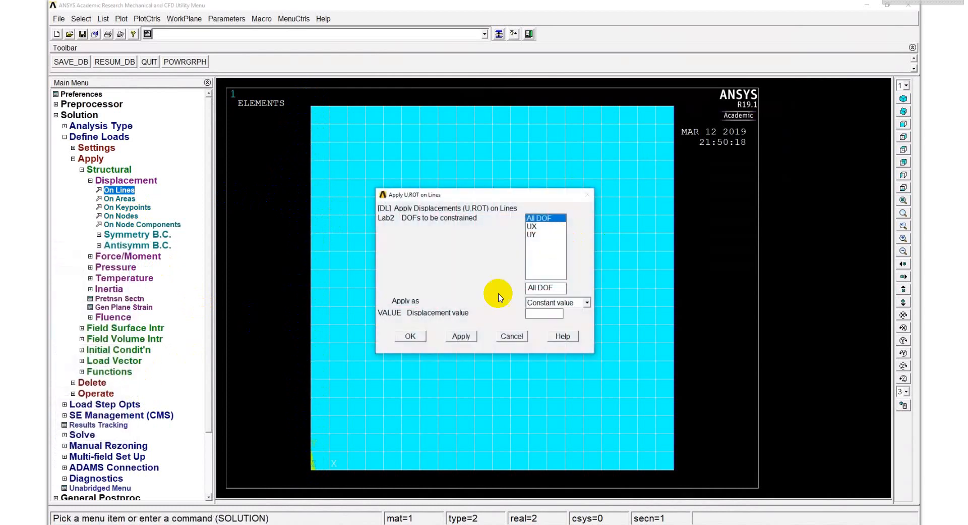
{"action": "left_click", "coordinate": [411, 335]}
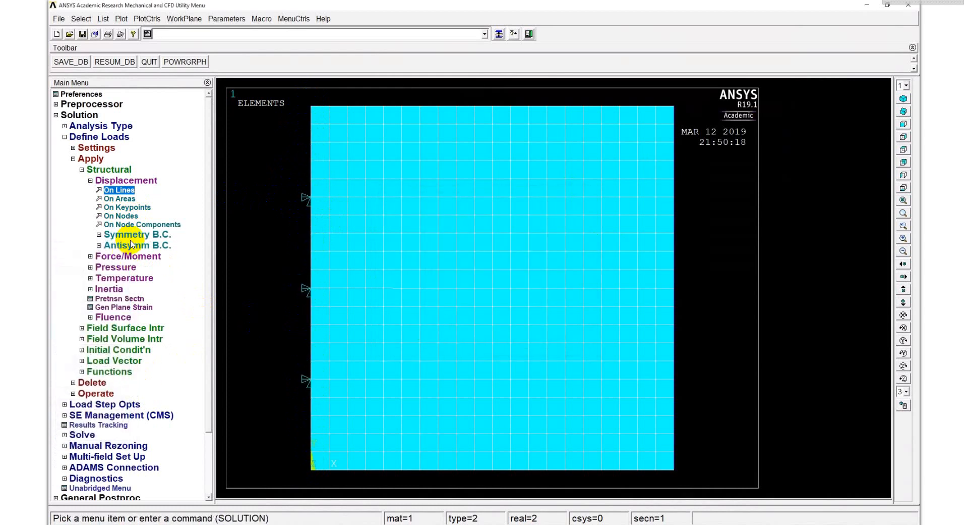
{"action": "left_click", "coordinate": [123, 181]}
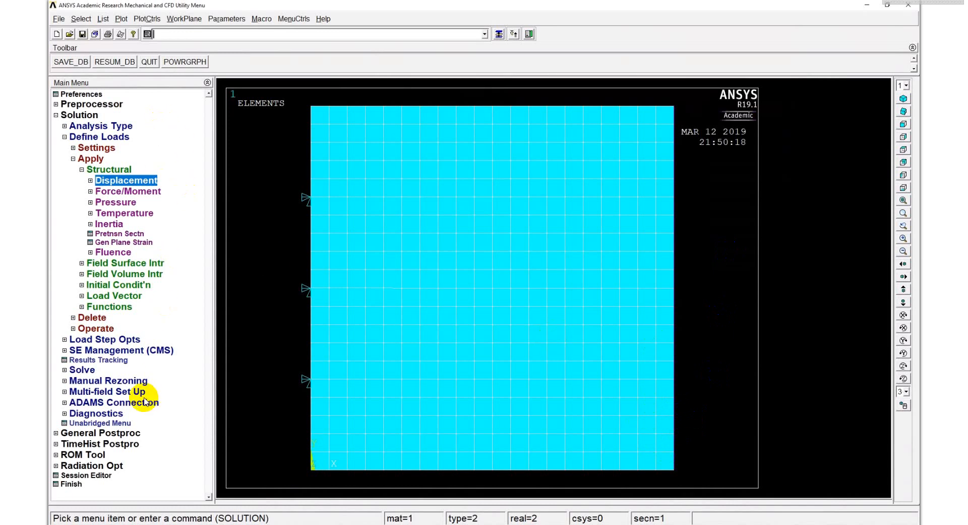
Define the single-equation function (4*t/a^2)*({Y}-0)*(a-{Y}) in coordinate system 0 for the parabolic shear
{"action": "left_click", "coordinate": [233, 20]}
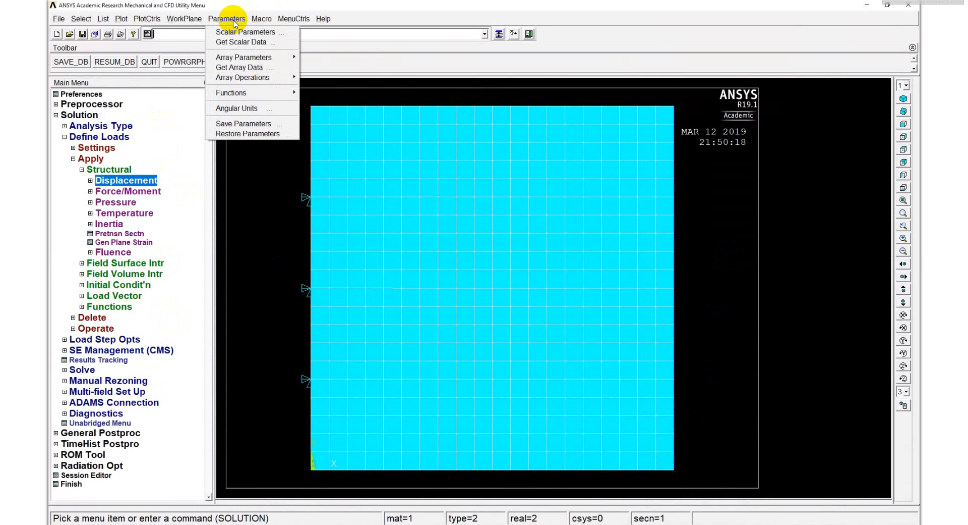
{"action": "mouse_move", "coordinate": [275, 94]}
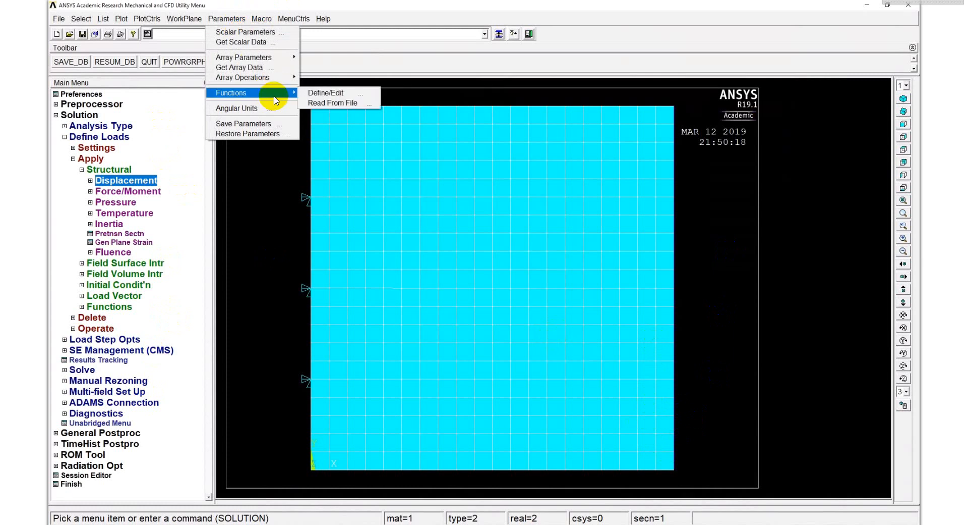
{"action": "left_click", "coordinate": [315, 94]}
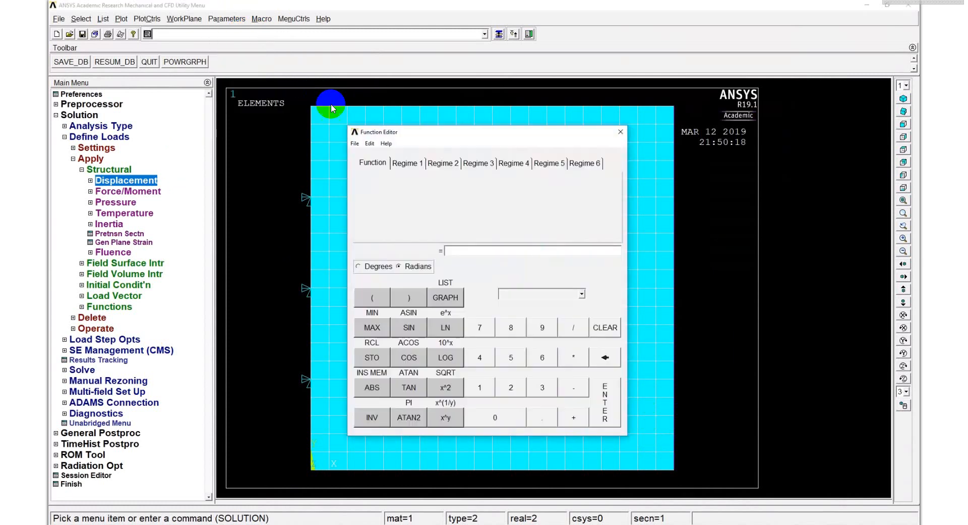
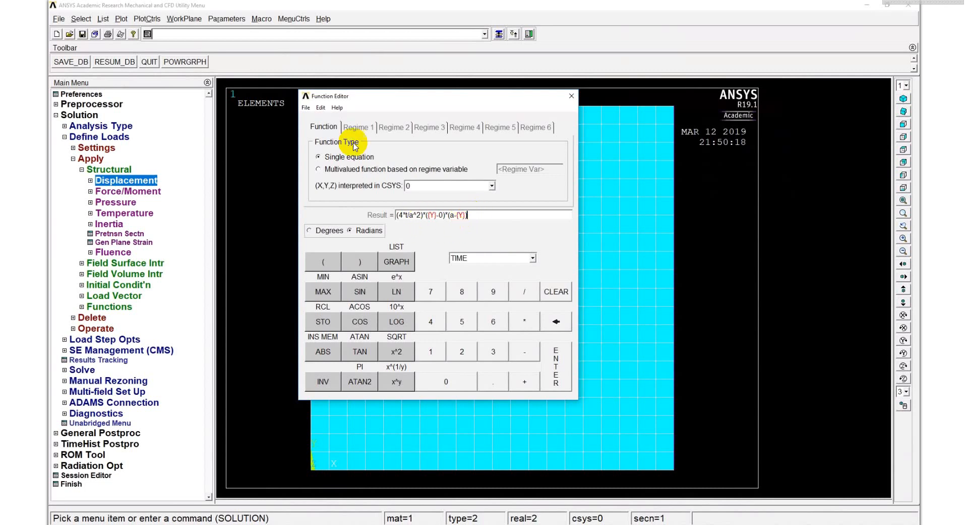
Save the function to the Desktop as shearfunction and close the Function Editor
{"action": "left_click", "coordinate": [305, 108]}
{"action": "left_click", "coordinate": [305, 107]}
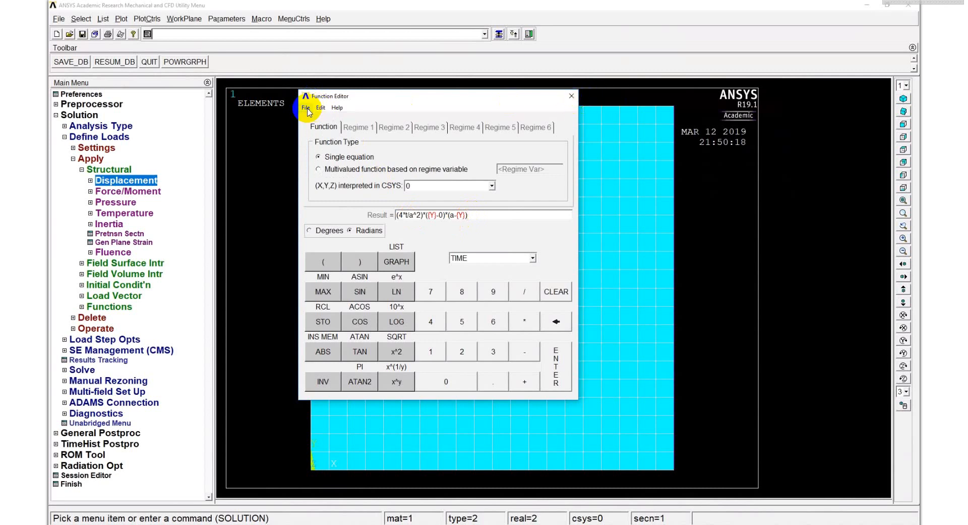
{"action": "left_click", "coordinate": [306, 107]}
{"action": "left_click", "coordinate": [313, 135]}
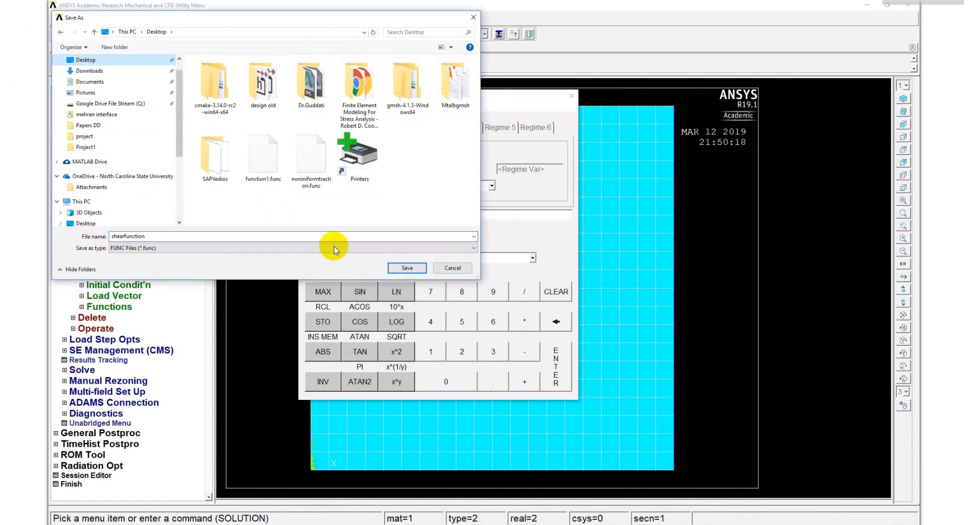
{"action": "left_click", "coordinate": [408, 268]}
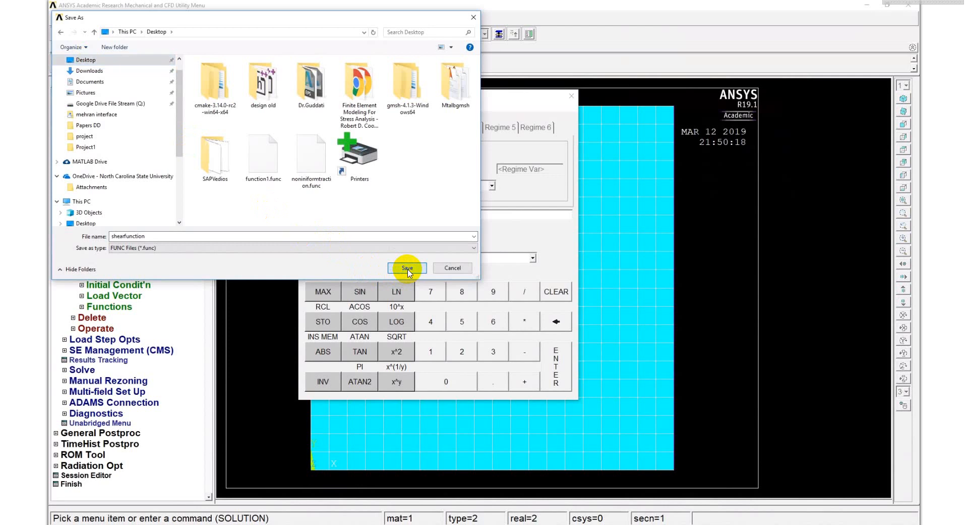
{"action": "left_click", "coordinate": [571, 100]}
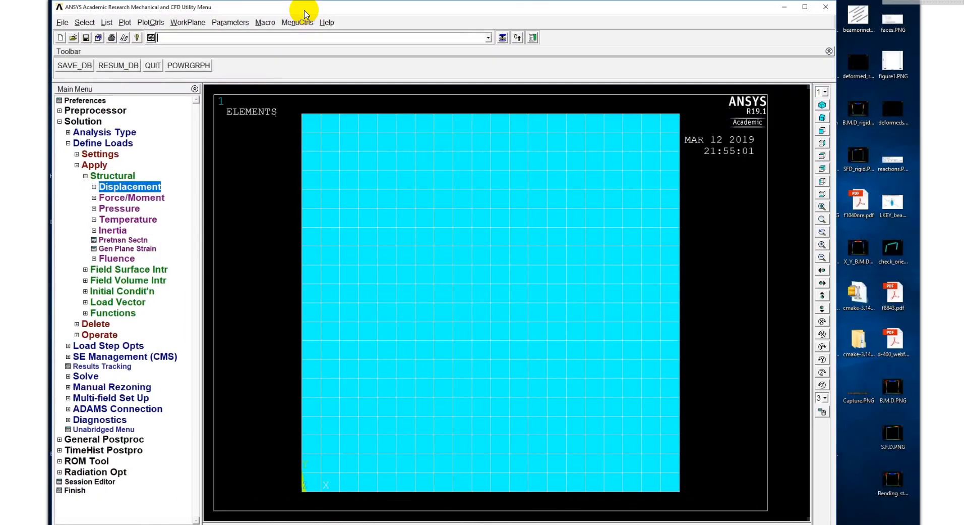
Load shearfunction.func as table parameter shear with constants t = 2000 and a = 1 in coordinate system 0
{"action": "left_click", "coordinate": [237, 23]}
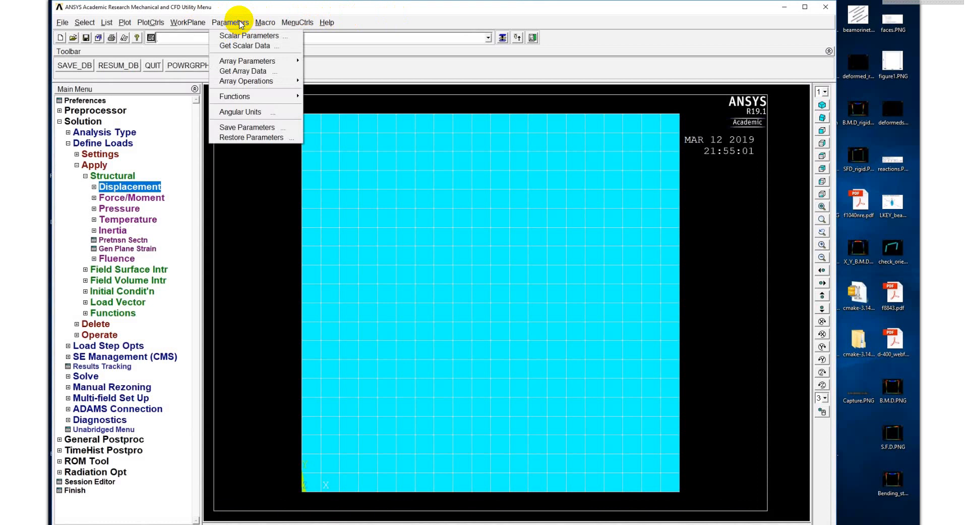
{"action": "mouse_move", "coordinate": [284, 96]}
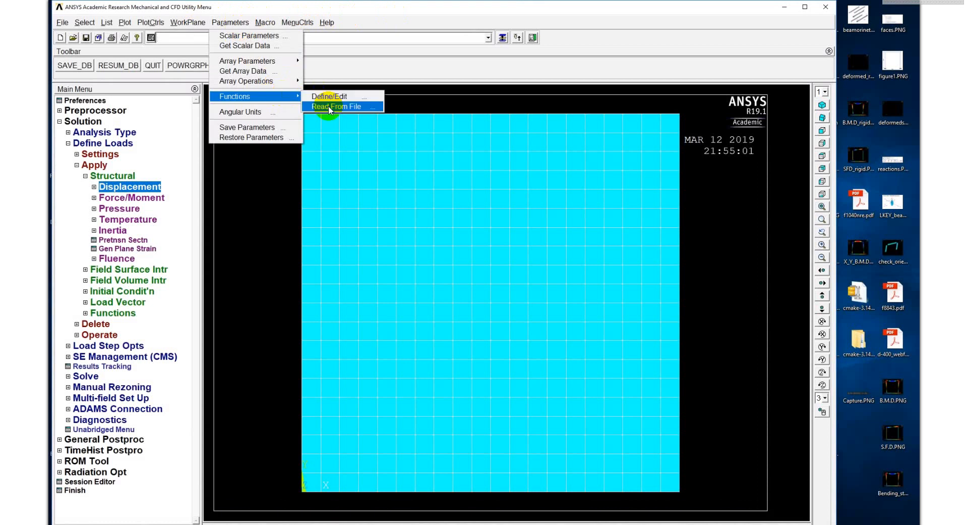
{"action": "left_click", "coordinate": [328, 106]}
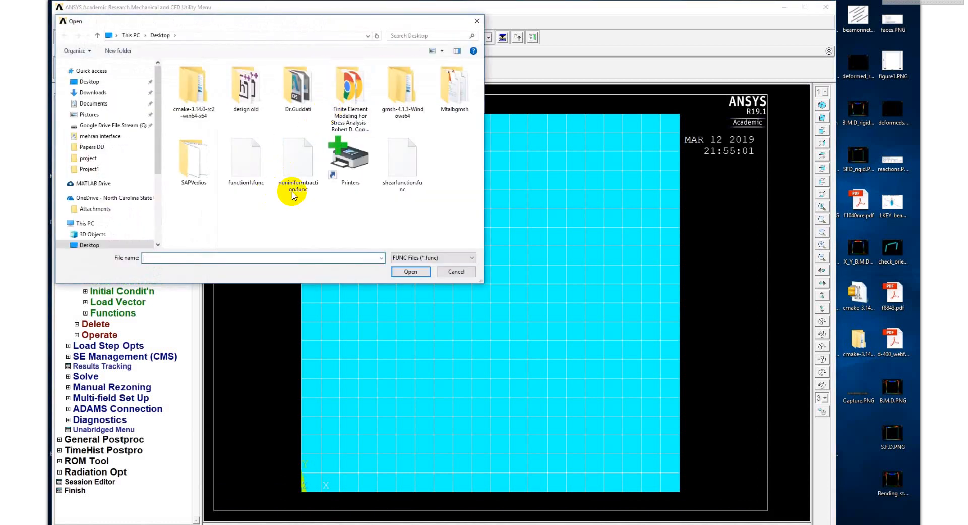
{"action": "left_click", "coordinate": [403, 169]}
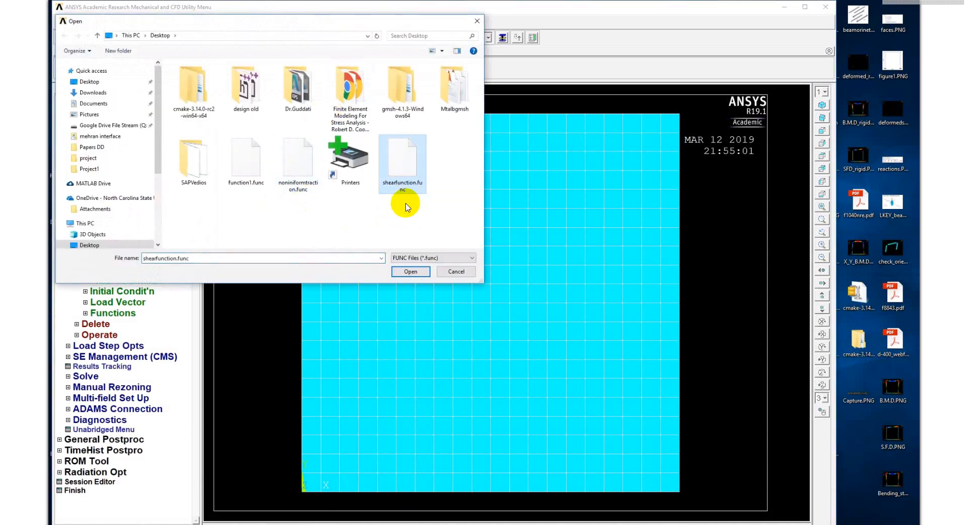
{"action": "left_click", "coordinate": [410, 271]}
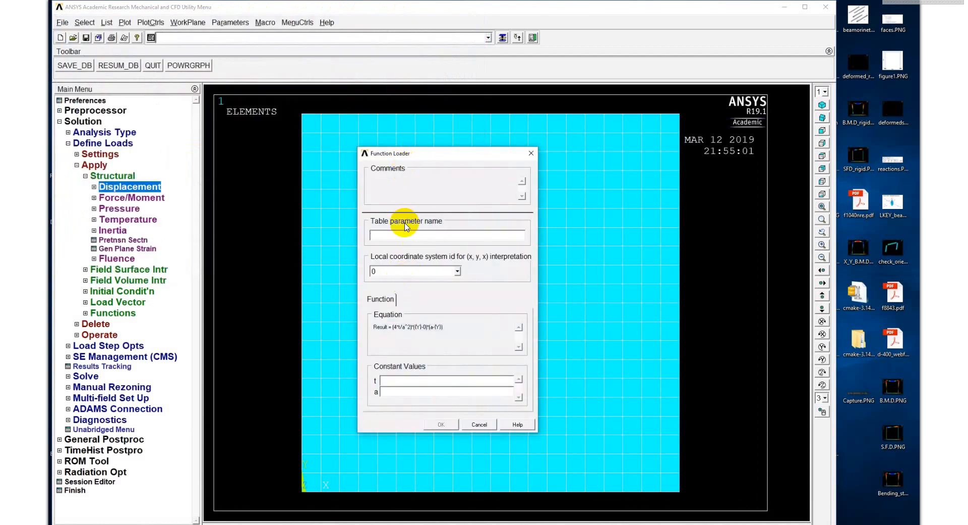
{"action": "left_click_drag", "start_coordinate": [417, 154], "coordinate": [452, 134]}
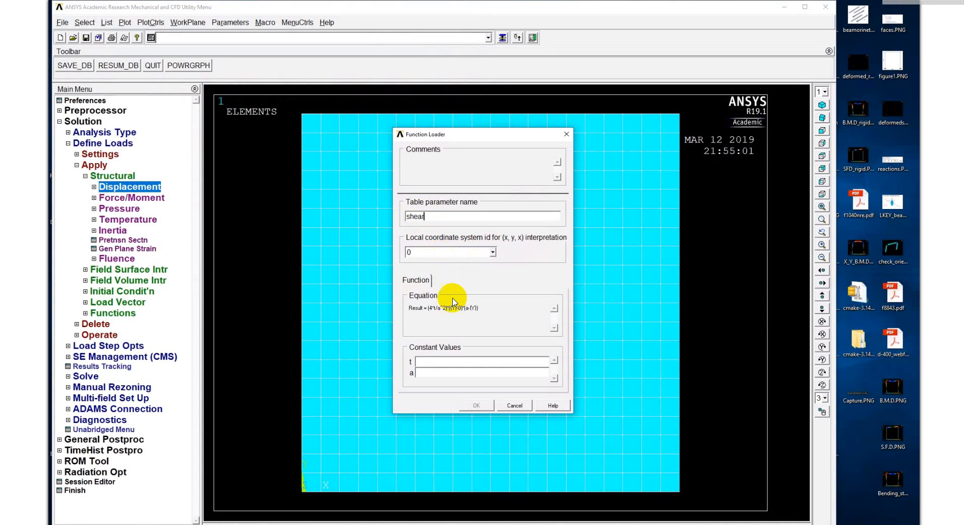
{"action": "left_click", "coordinate": [437, 362]}
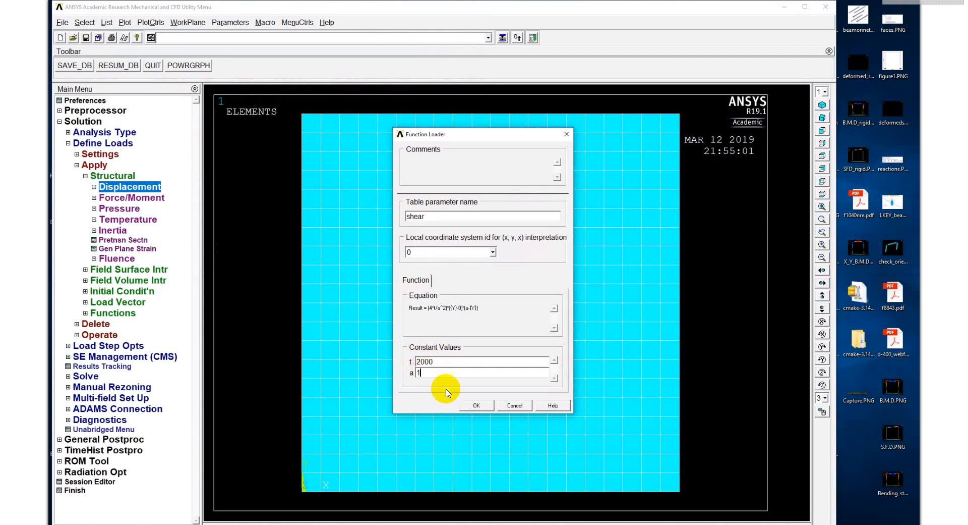
{"action": "left_click", "coordinate": [477, 406]}
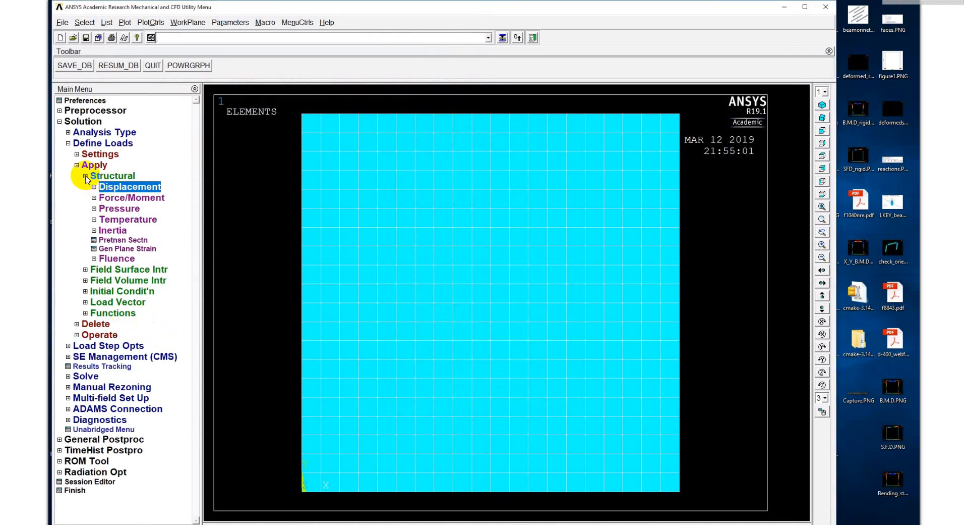
Box-select the elements along the square's right edge for an element pressure load and set it to use an existing table
{"action": "left_click", "coordinate": [807, 8]}
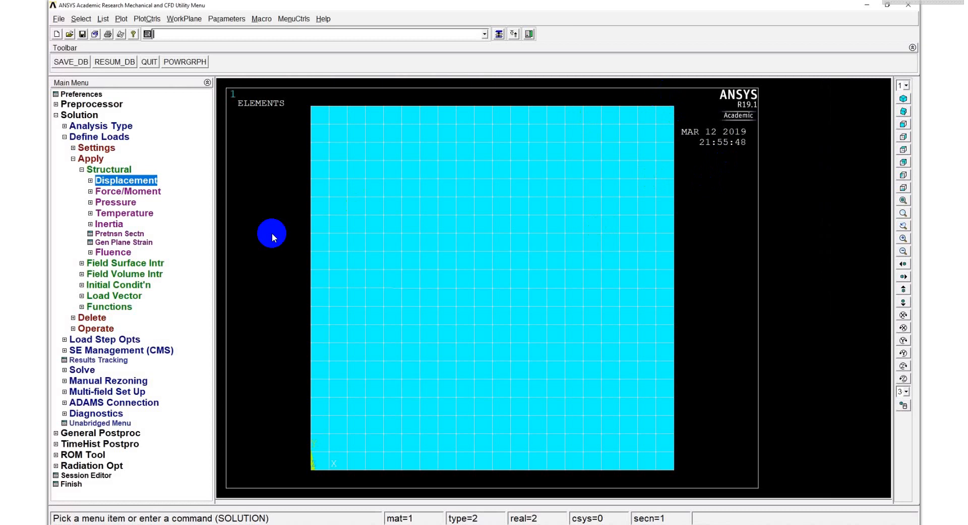
{"action": "left_click", "coordinate": [91, 203]}
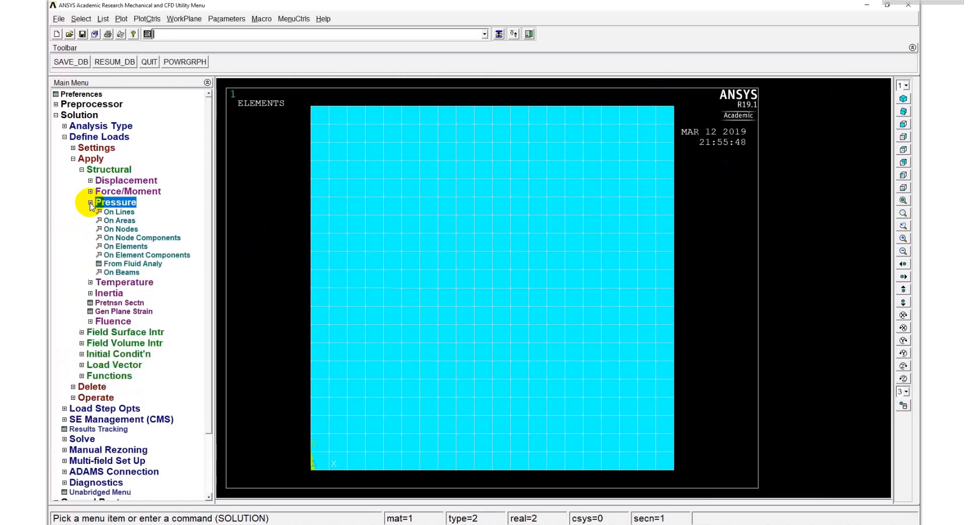
{"action": "left_click", "coordinate": [117, 246]}
{"action": "left_click", "coordinate": [109, 279]}
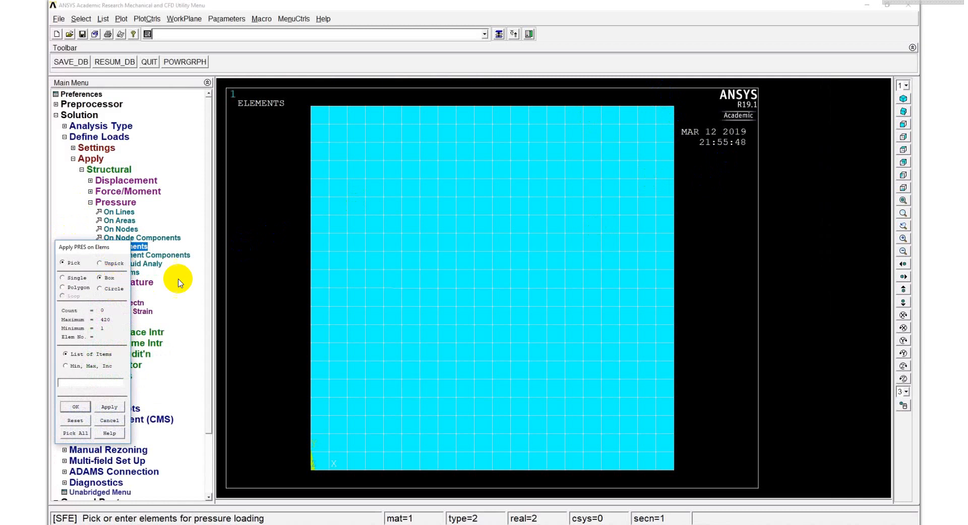
{"action": "left_click_drag", "start_coordinate": [676, 99], "coordinate": [667, 467]}
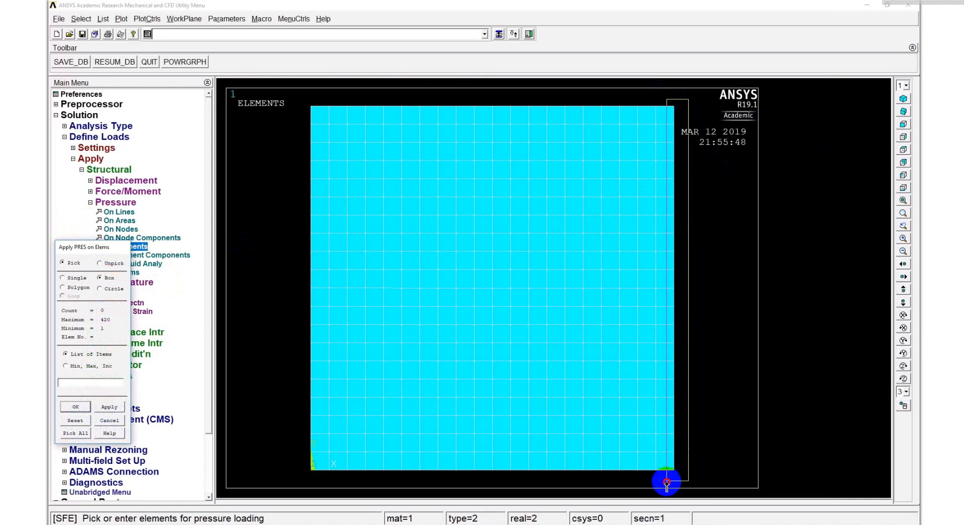
{"action": "left_click", "coordinate": [76, 406]}
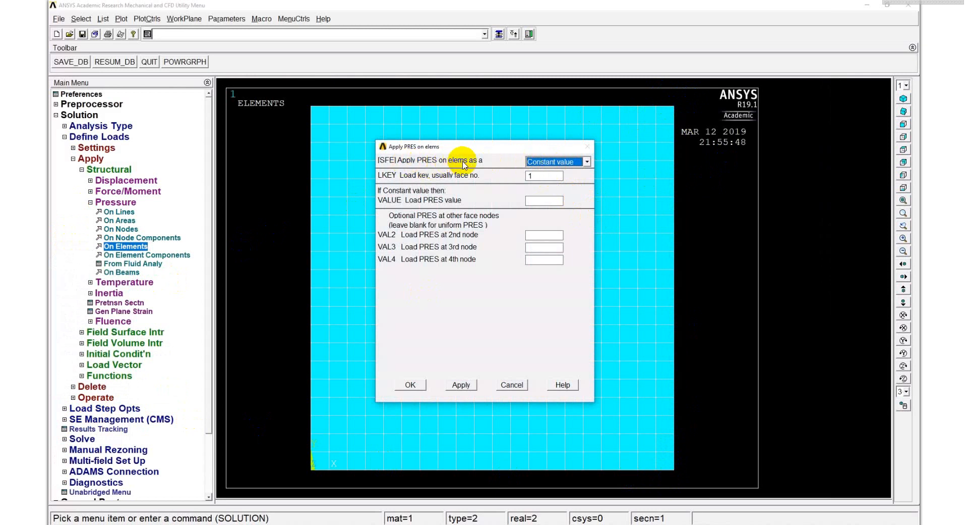
{"action": "left_click", "coordinate": [586, 161]}
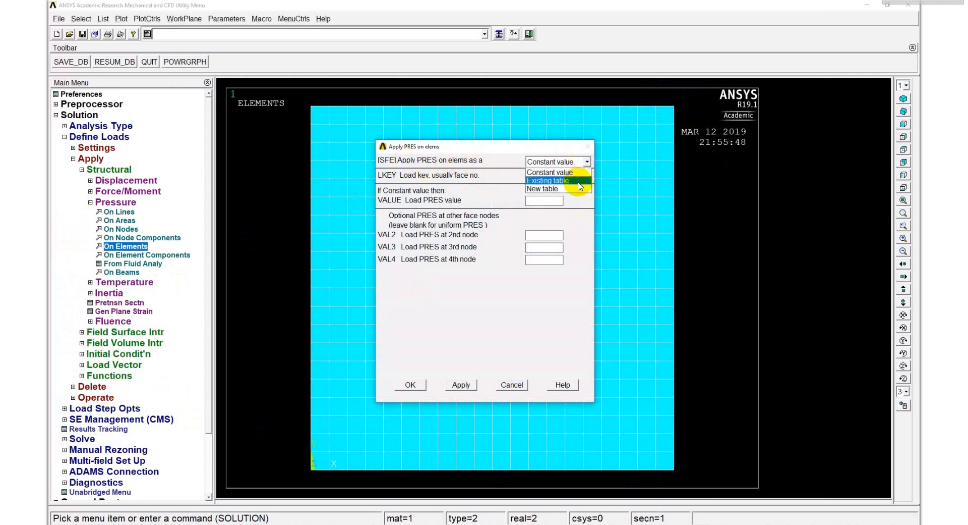
{"action": "left_click", "coordinate": [555, 181]}
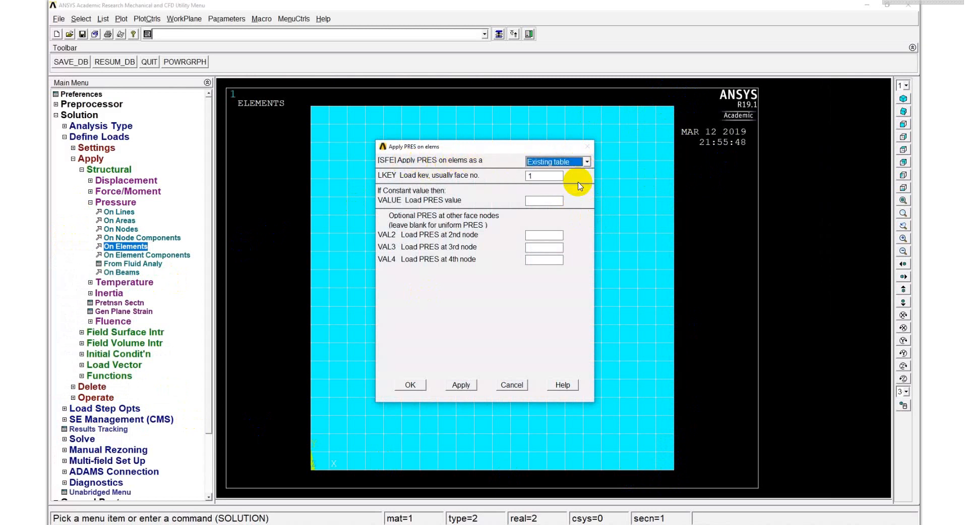
{"action": "left_click", "coordinate": [545, 175]}
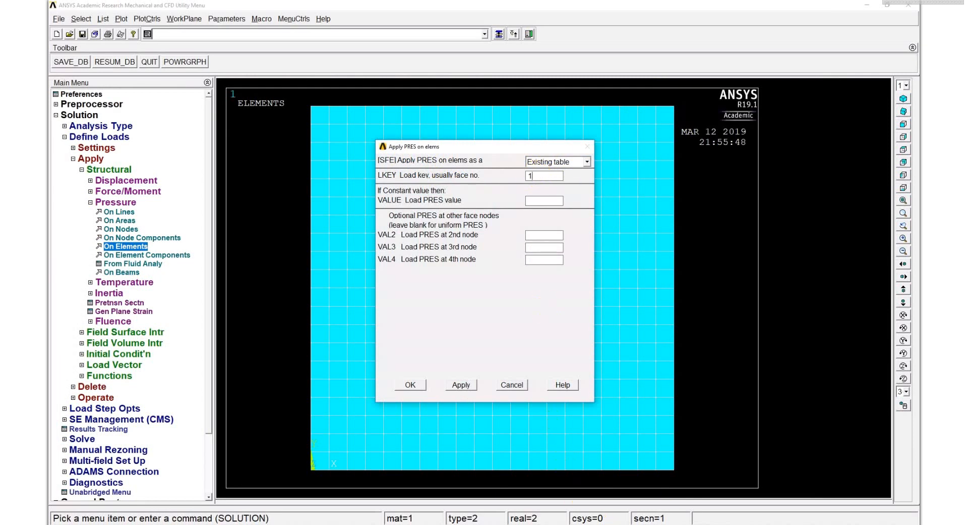
Switch to the PowerPoint lecture and check the pressure load's positive sign convention on slide 4, then return to ANSYS
{"action": "key", "text": "alt+Tab"}
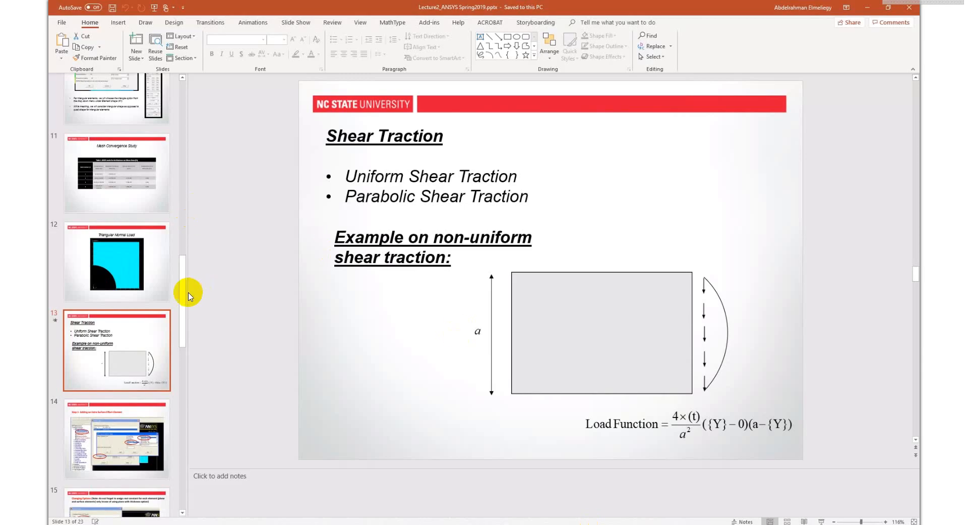
{"action": "left_click_drag", "start_coordinate": [184, 275], "coordinate": [179, 145]}
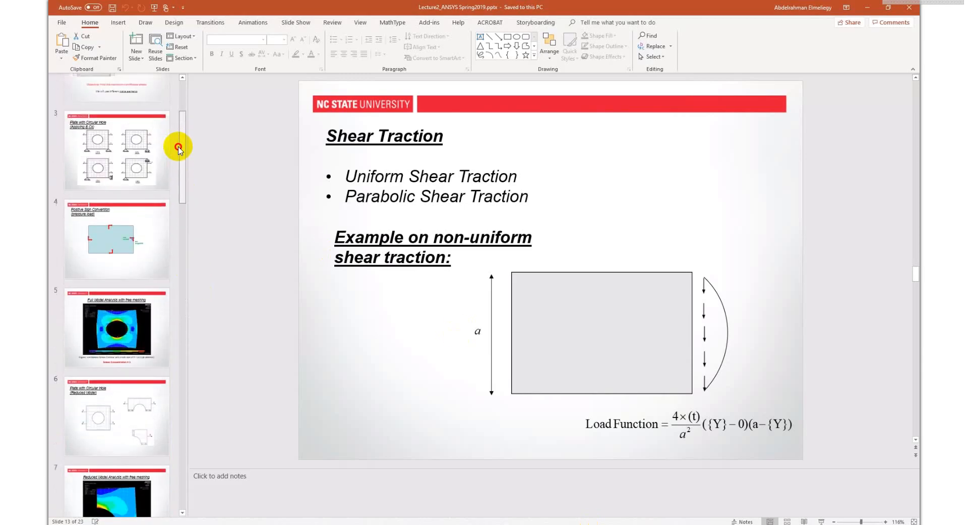
{"action": "left_click", "coordinate": [142, 247]}
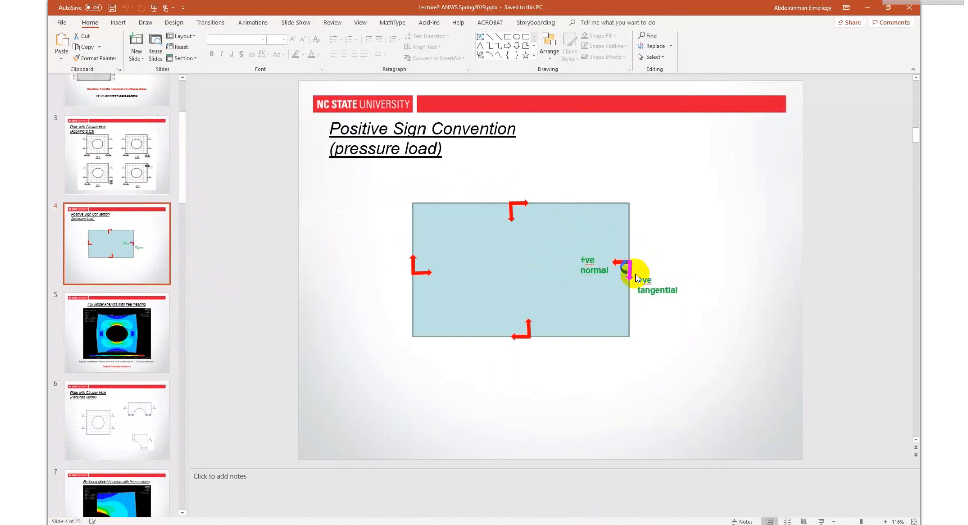
{"action": "left_click", "coordinate": [869, 7]}
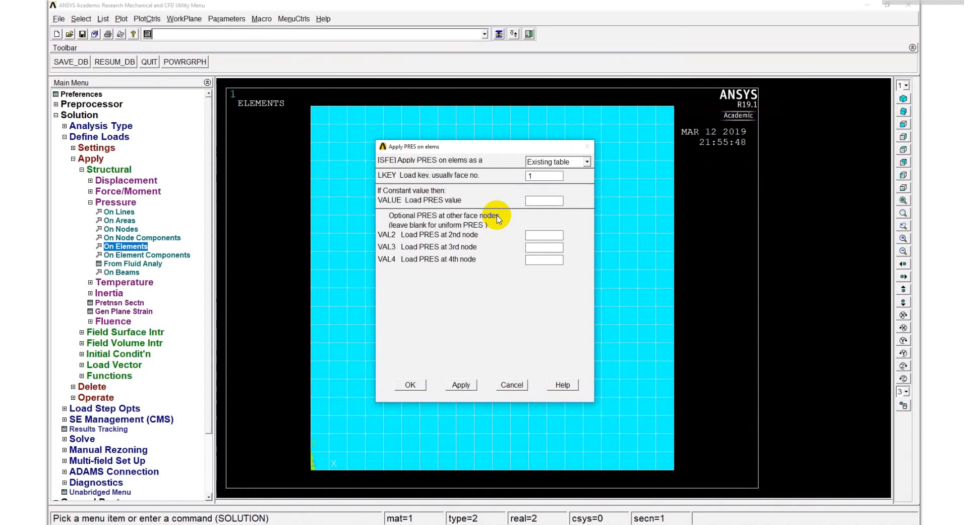
Apply the existing table SHEAR with load key 2 as the pressure load on the selected right-edge elements
{"action": "left_click", "coordinate": [520, 173]}
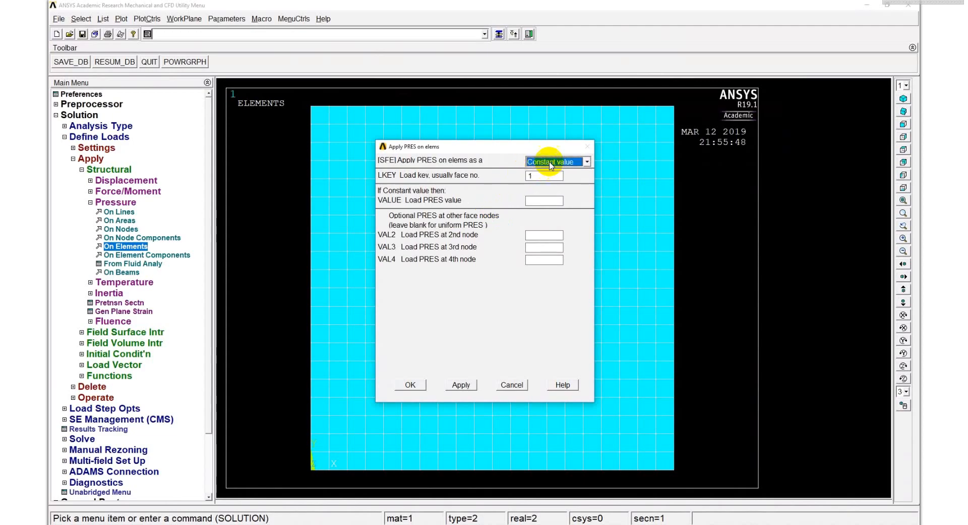
{"action": "left_click", "coordinate": [555, 161]}
{"action": "left_click", "coordinate": [551, 180]}
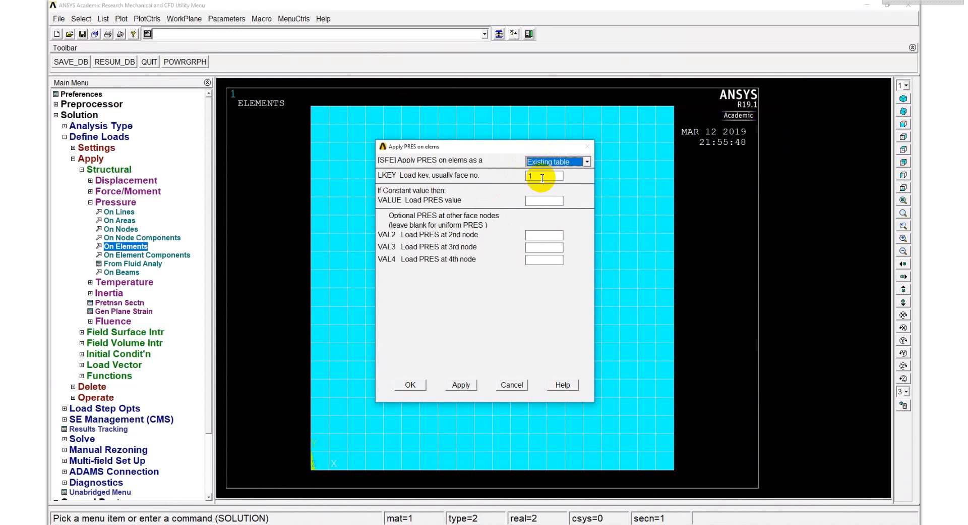
{"action": "double_click", "coordinate": [524, 175]}
{"action": "type", "text": "2"}
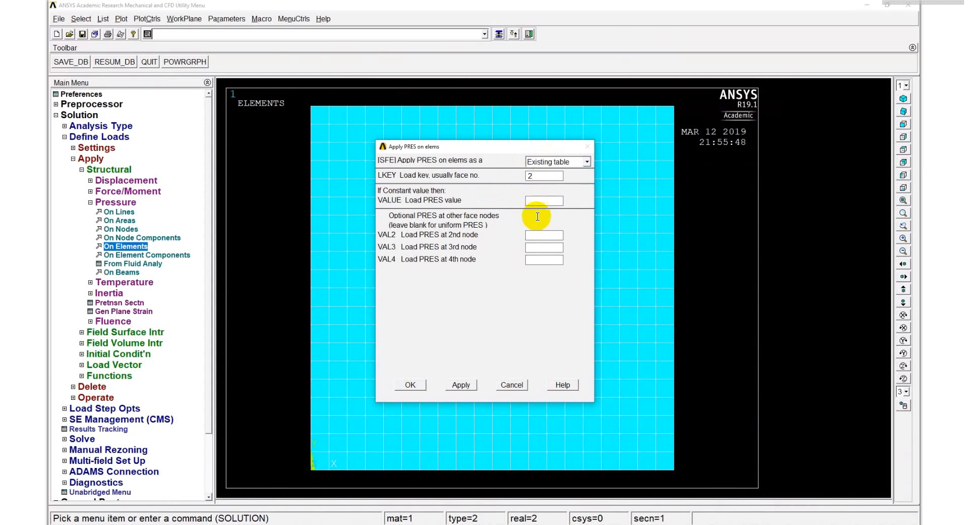
{"action": "left_click", "coordinate": [411, 387]}
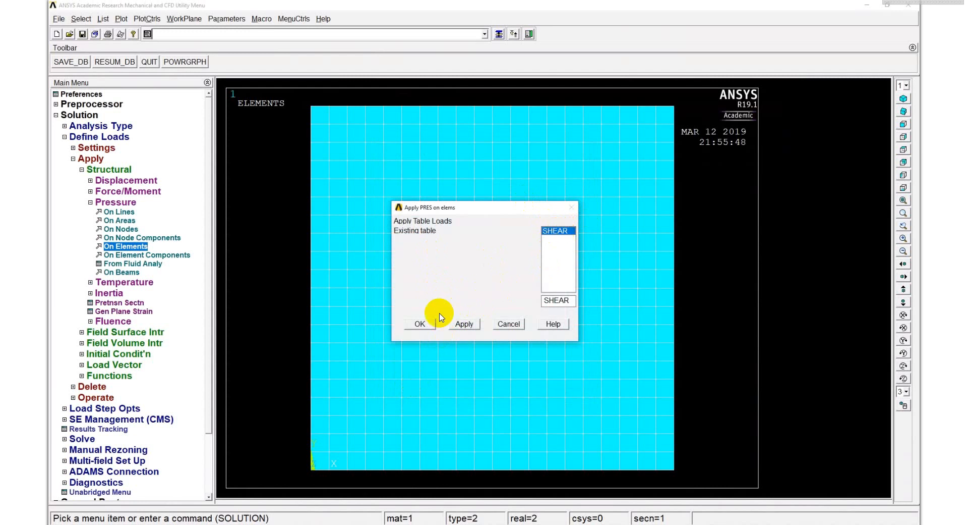
{"action": "left_click", "coordinate": [425, 324]}
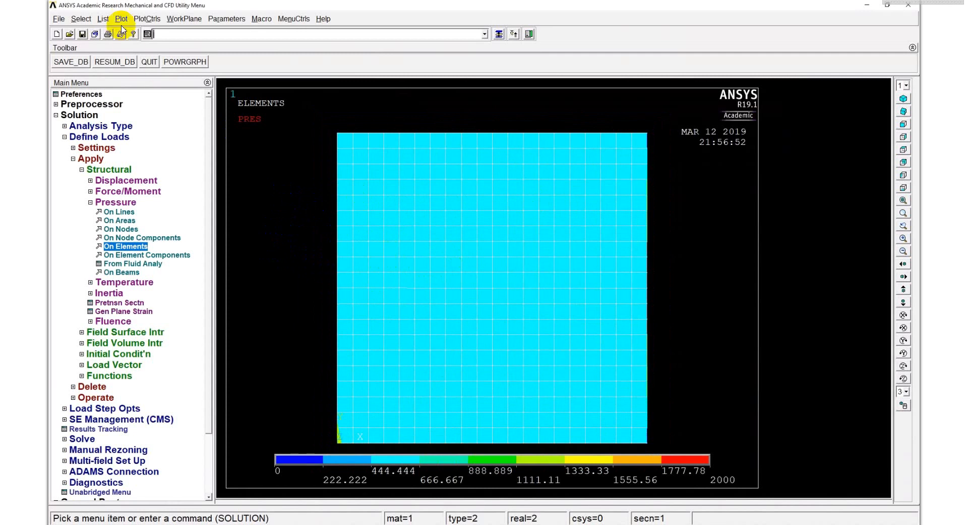
Set the surface load symbols to Tan-X Pressures displayed as arrows and replot the elements
{"action": "left_click", "coordinate": [150, 19]}
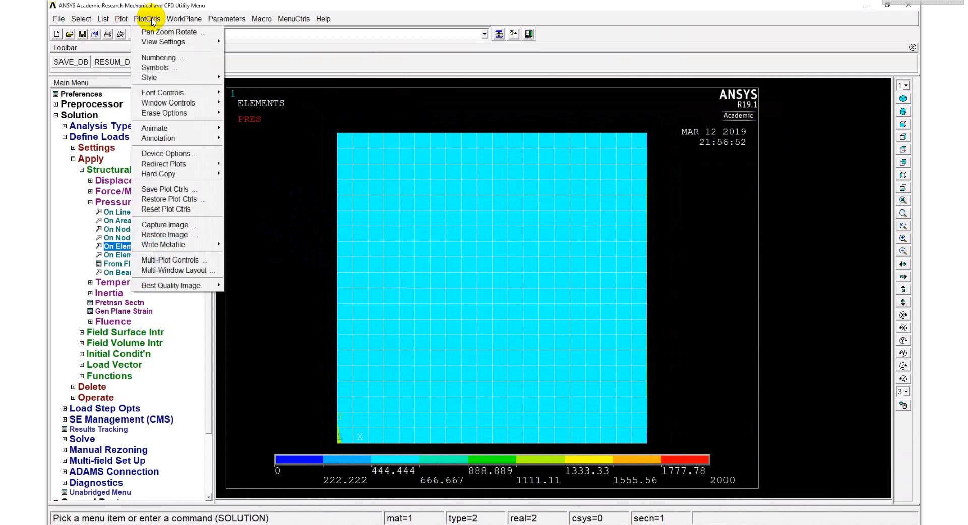
{"action": "left_click", "coordinate": [168, 69]}
{"action": "left_click", "coordinate": [546, 193]}
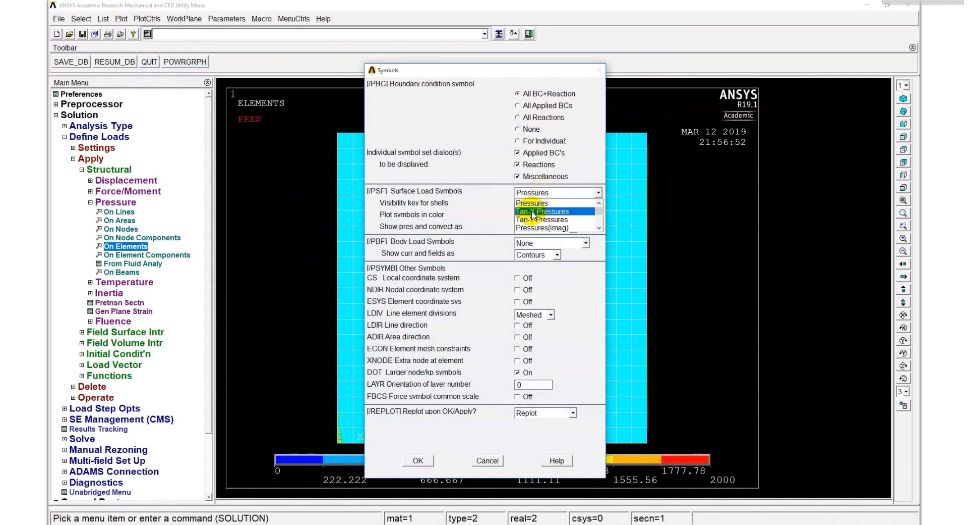
{"action": "left_click", "coordinate": [562, 213]}
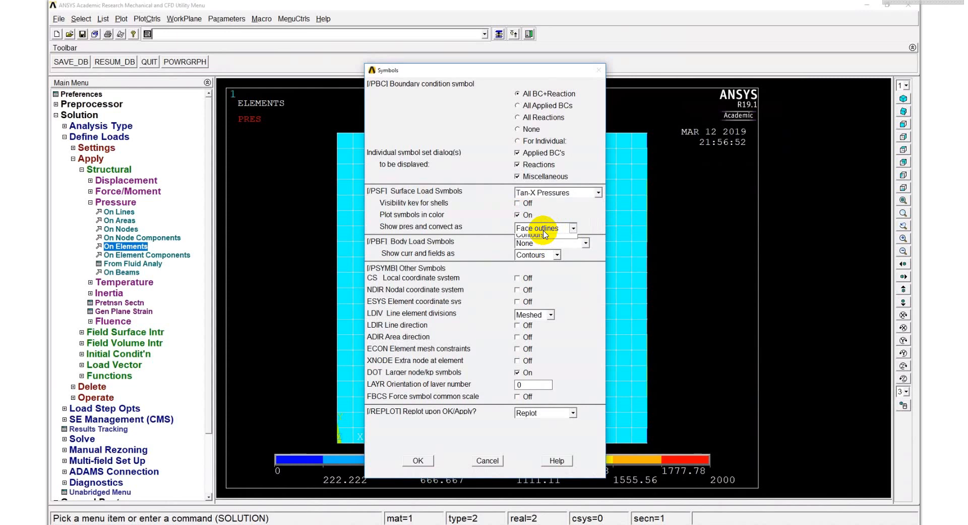
{"action": "left_click", "coordinate": [543, 228]}
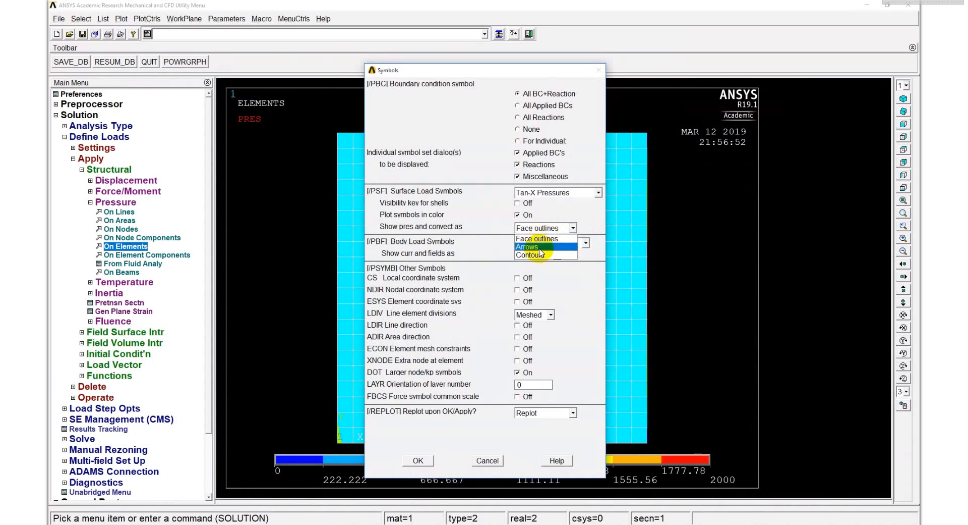
{"action": "left_click", "coordinate": [536, 247]}
{"action": "left_click", "coordinate": [418, 461]}
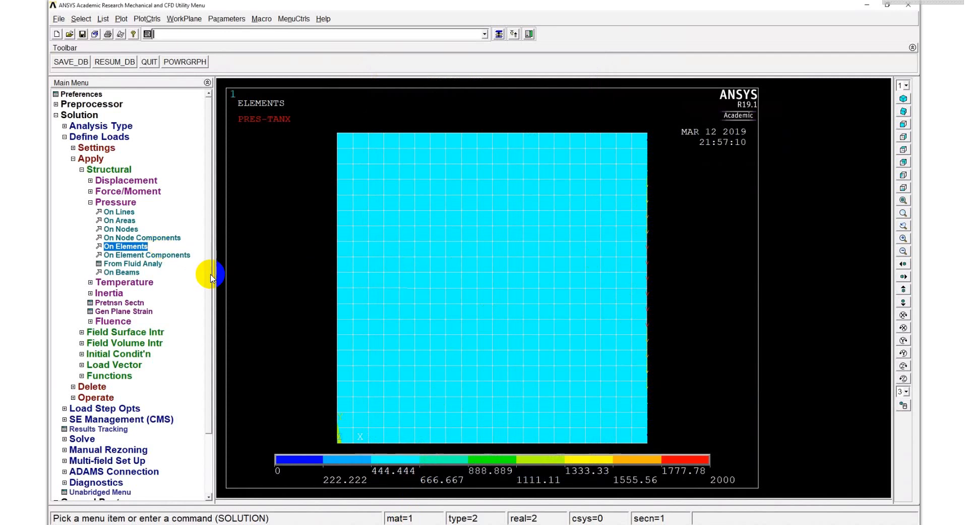
Solve the current load step and close the solution note and status listing
{"action": "scroll", "coordinate": [209, 275], "scroll_direction": "down", "scroll_amount": 2}
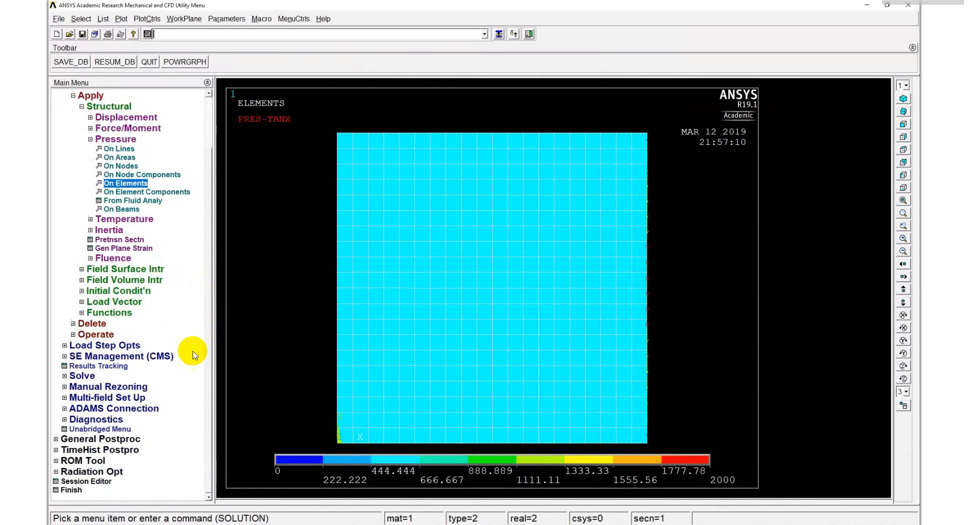
{"action": "left_click", "coordinate": [66, 378]}
{"action": "left_click", "coordinate": [95, 187]}
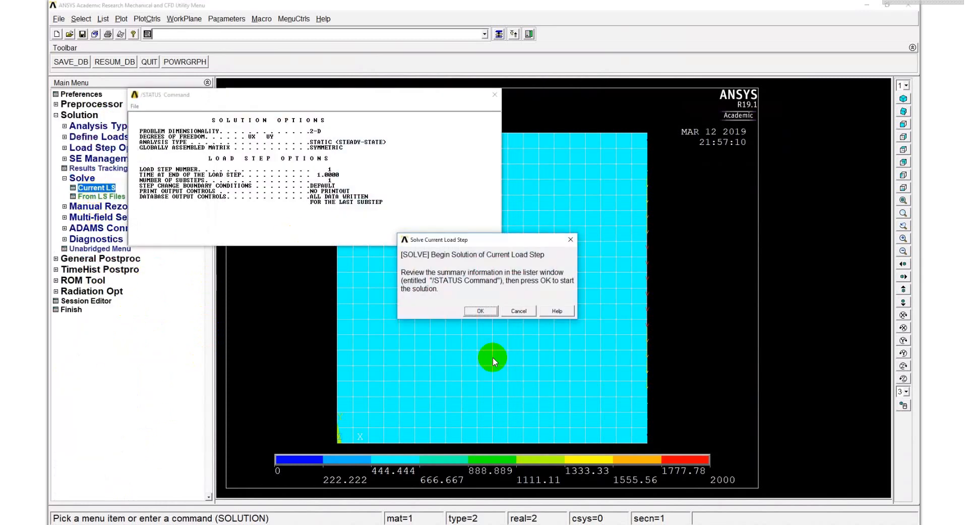
{"action": "left_click", "coordinate": [481, 311]}
{"action": "left_click", "coordinate": [178, 64]}
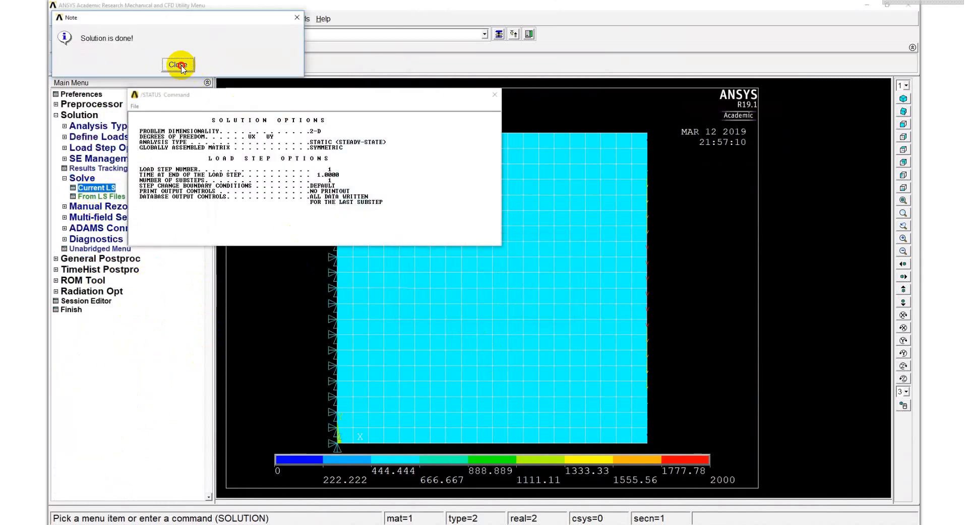
{"action": "left_click", "coordinate": [495, 94]}
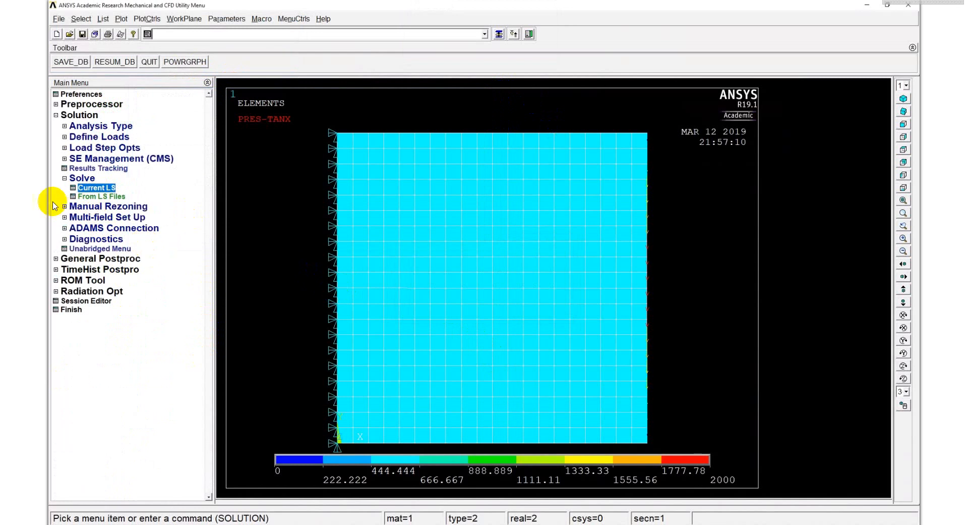
Plot the square's deformed shape together with the undeformed shape
{"action": "left_click", "coordinate": [55, 260]}
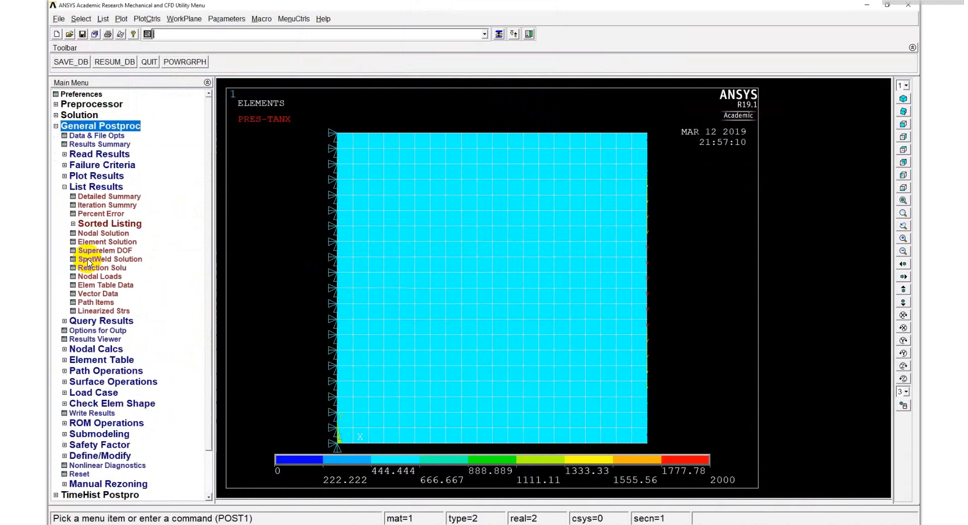
{"action": "left_click", "coordinate": [65, 176]}
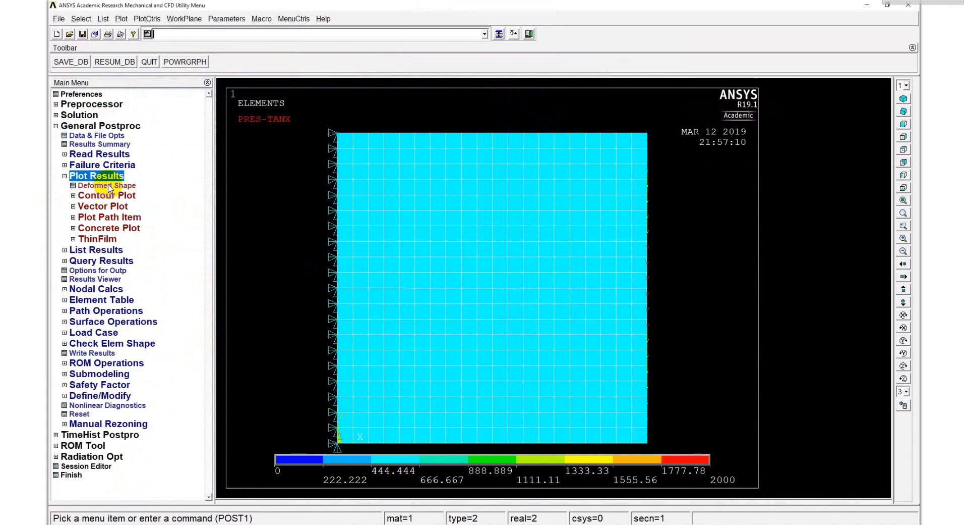
{"action": "left_click", "coordinate": [104, 185]}
{"action": "left_click", "coordinate": [545, 268]}
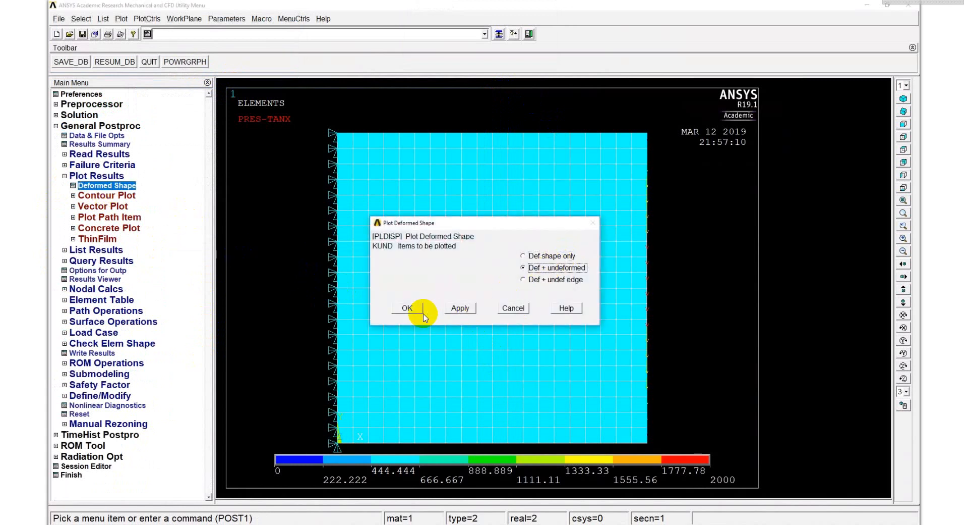
{"action": "left_click", "coordinate": [408, 308]}
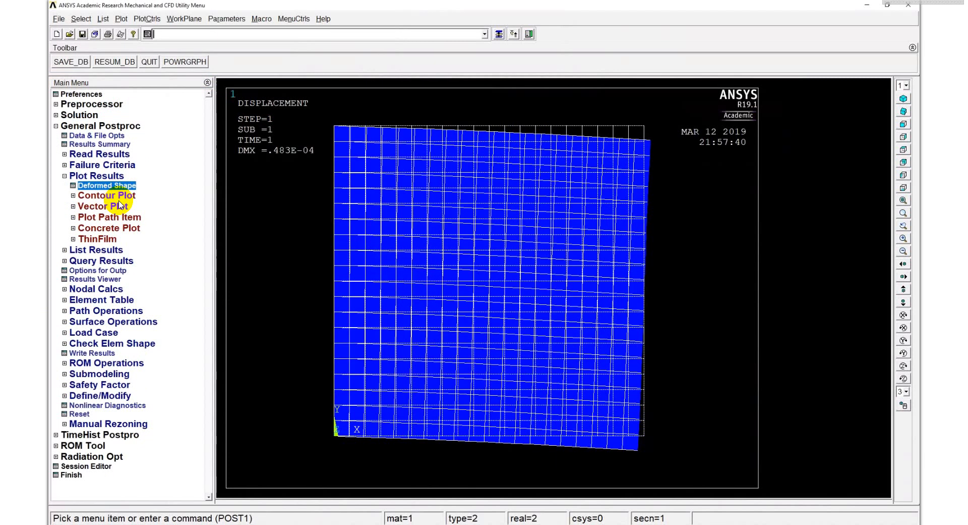
Plot the nodal solution contour of von Mises stress on the deformed shape only
{"action": "left_click", "coordinate": [75, 199]}
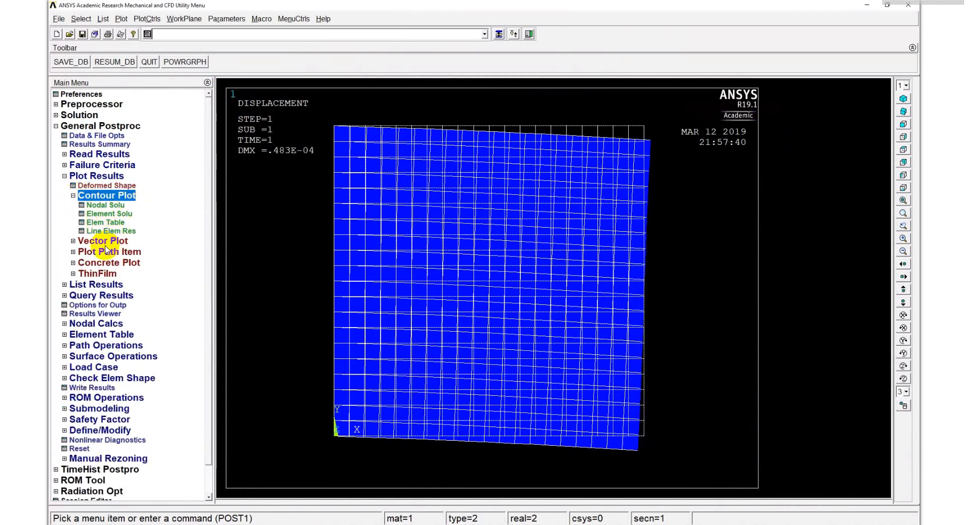
{"action": "left_click", "coordinate": [101, 205]}
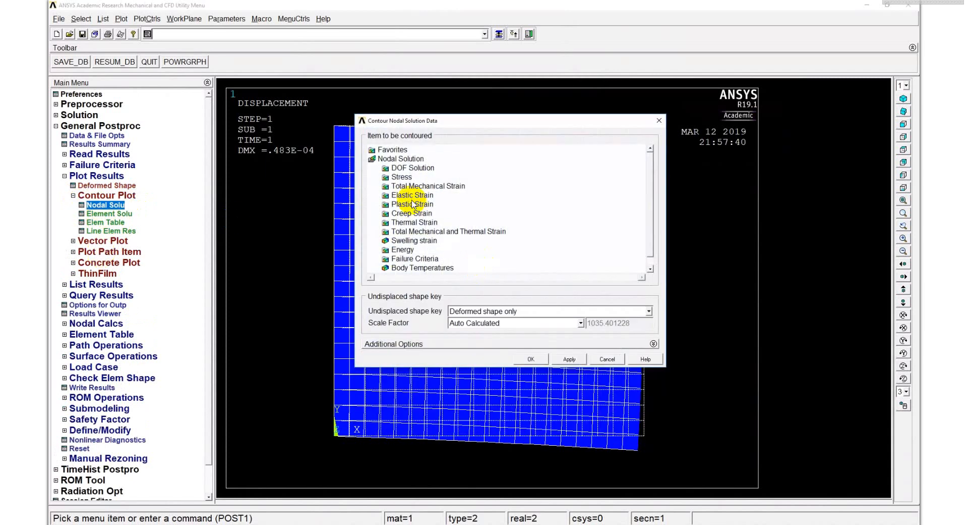
{"action": "left_click", "coordinate": [402, 177]}
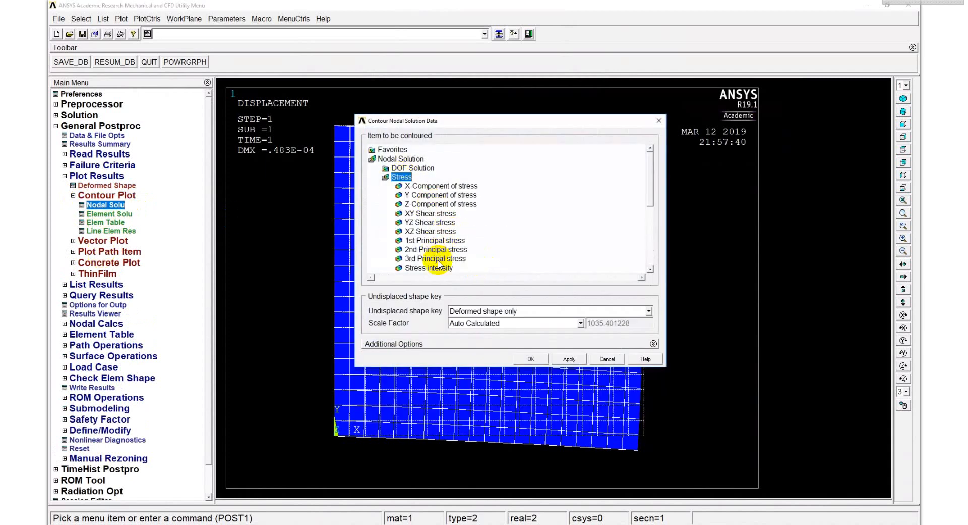
{"action": "left_click_drag", "start_coordinate": [651, 199], "coordinate": [651, 224]}
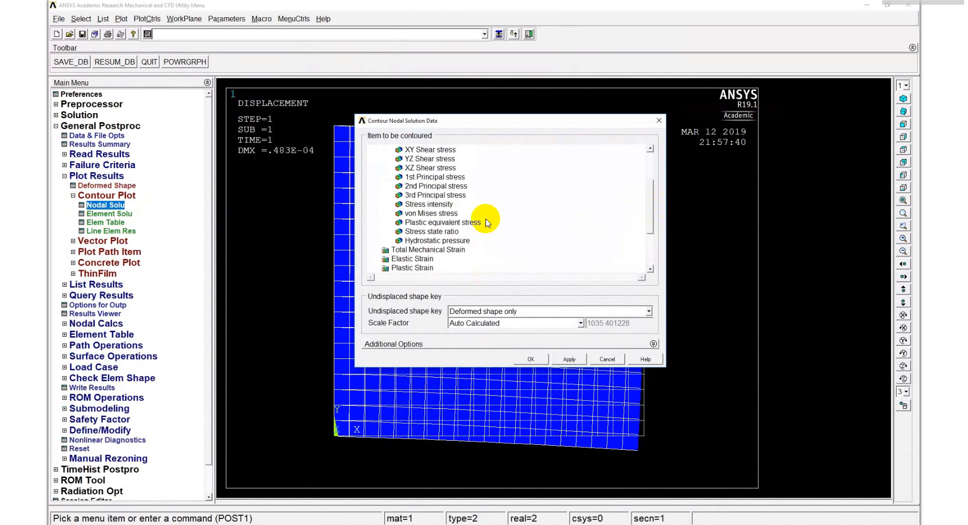
{"action": "left_click", "coordinate": [444, 214]}
{"action": "left_click", "coordinate": [531, 359]}
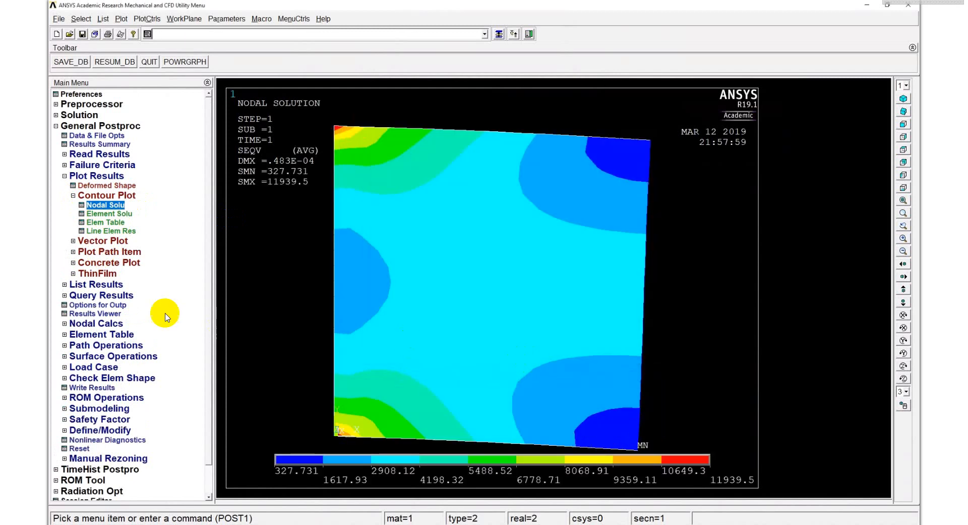
List the FY reaction solution for the constrained nodes and highlight the total value at the end of the listing
{"action": "left_click", "coordinate": [74, 197]}
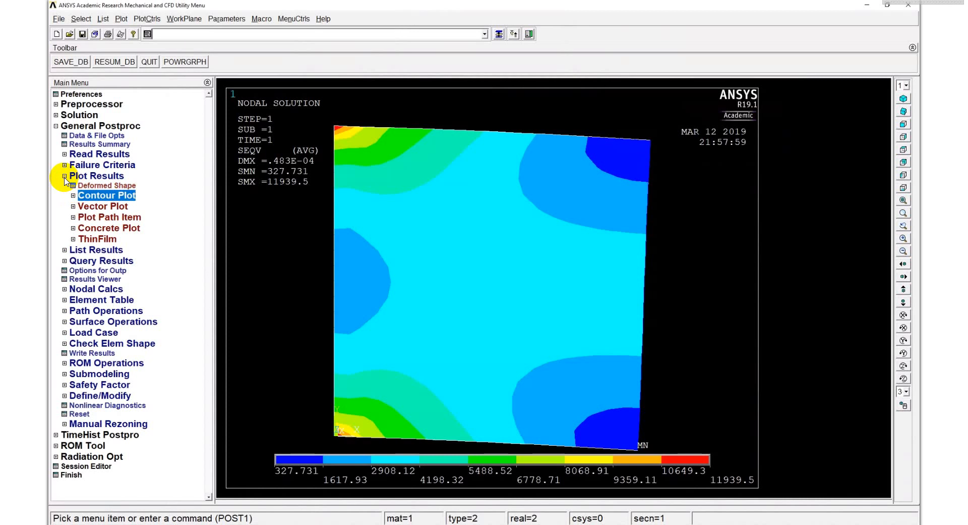
{"action": "left_click", "coordinate": [65, 176]}
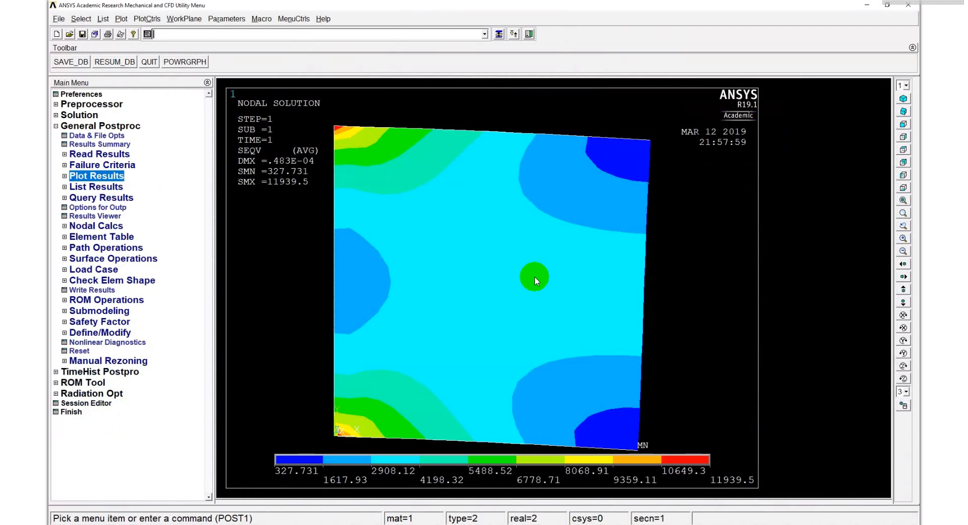
{"action": "left_click", "coordinate": [104, 19]}
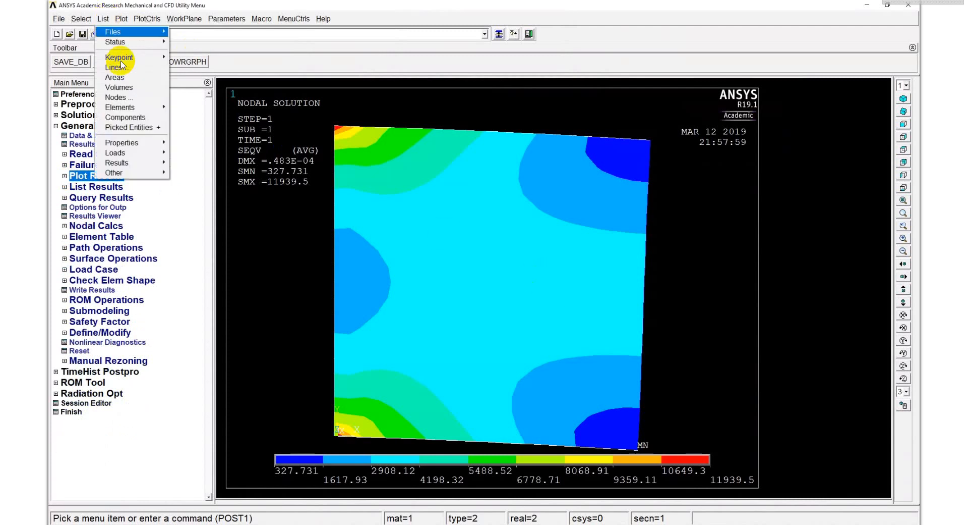
{"action": "left_click", "coordinate": [187, 210]}
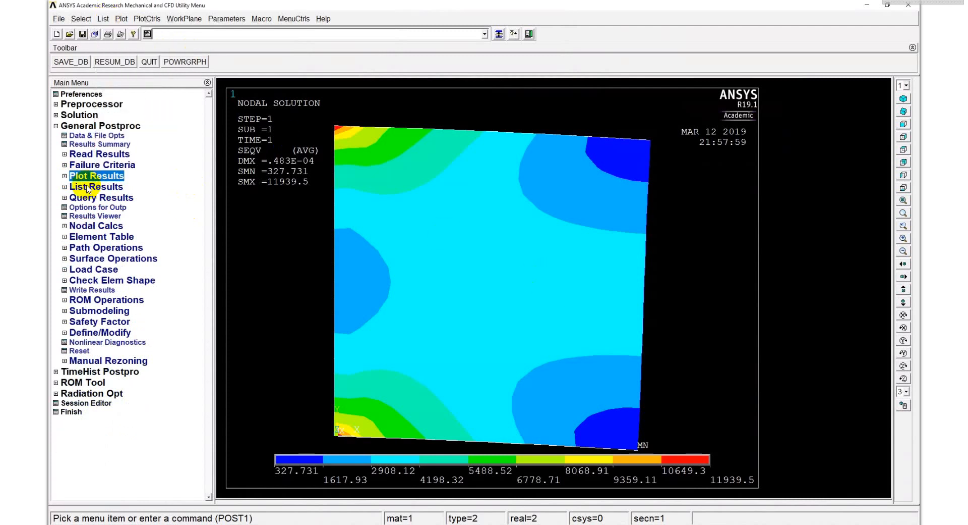
{"action": "left_click", "coordinate": [96, 186]}
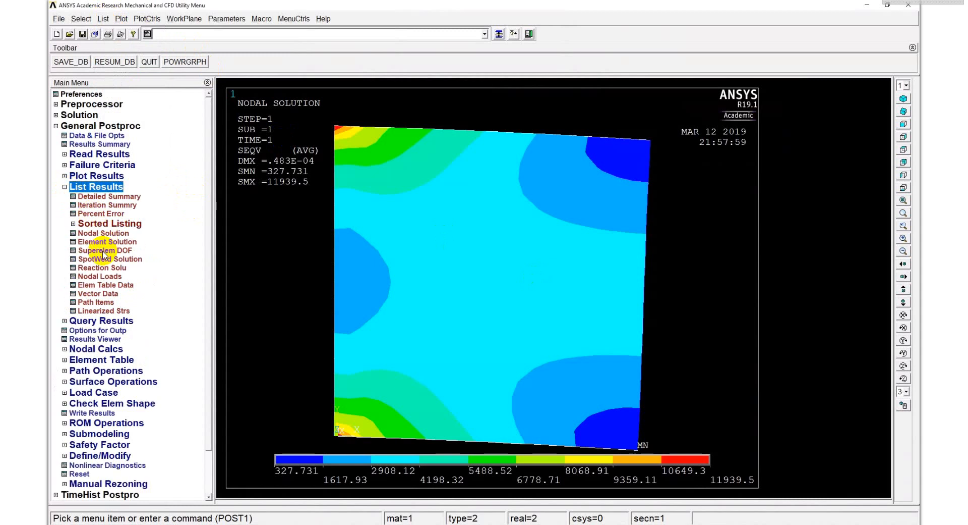
{"action": "left_click", "coordinate": [95, 267]}
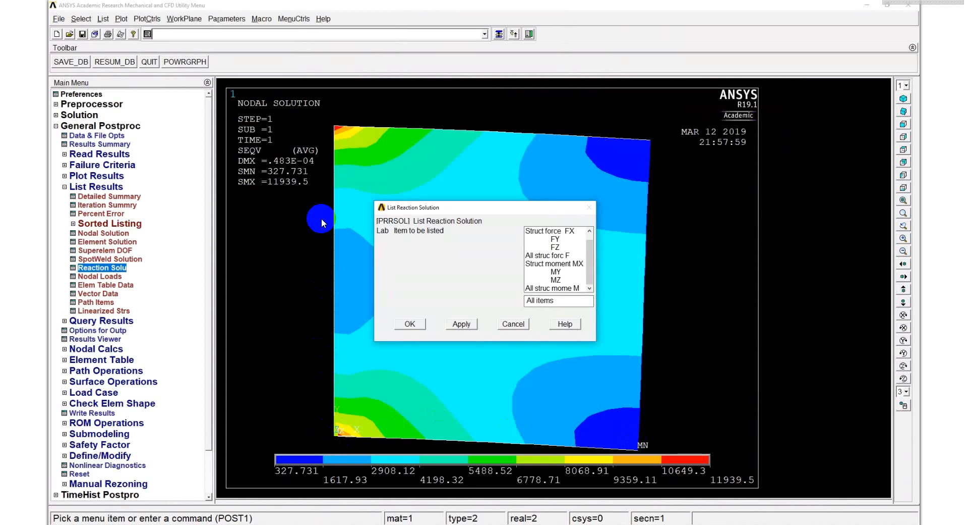
{"action": "left_click", "coordinate": [555, 239]}
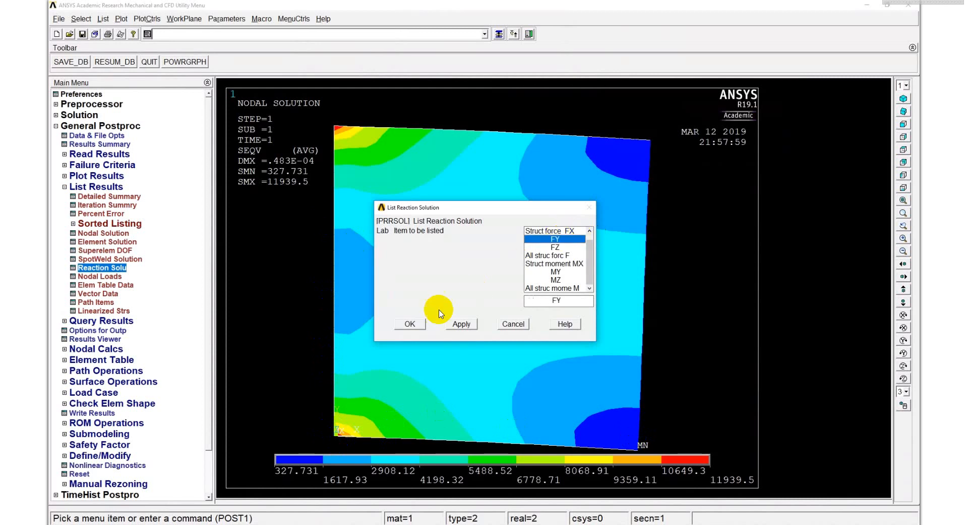
{"action": "left_click", "coordinate": [410, 325]}
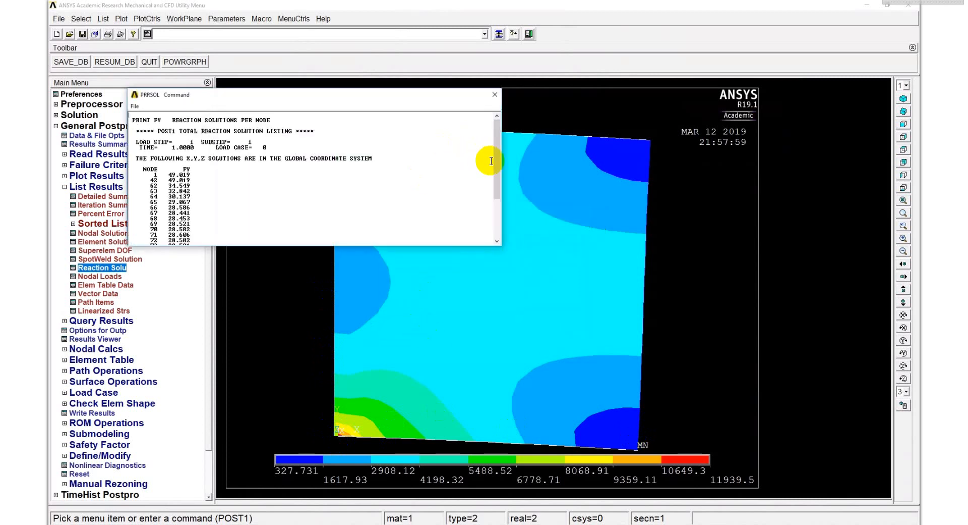
{"action": "left_click_drag", "start_coordinate": [496, 177], "coordinate": [496, 221]}
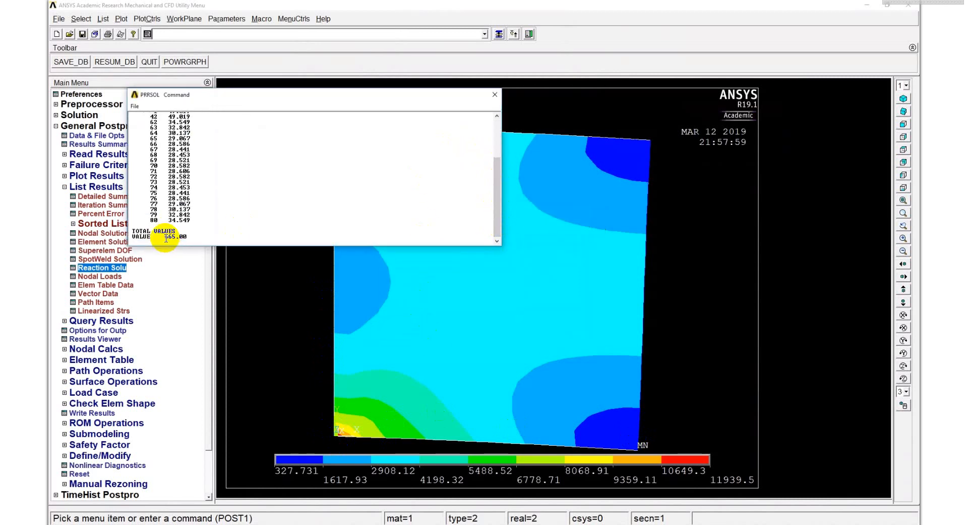
{"action": "left_click_drag", "start_coordinate": [166, 238], "coordinate": [201, 236]}
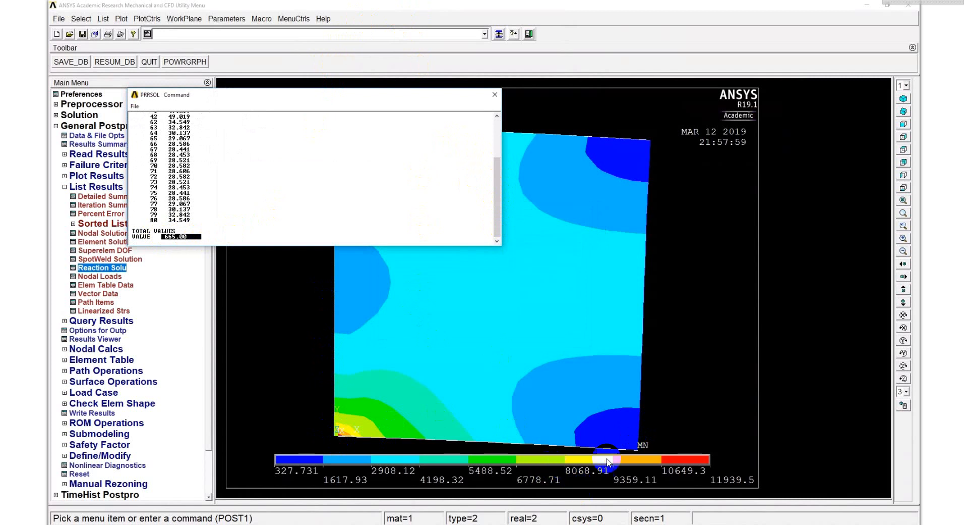
Switch to the PowerPoint lecture presentation and display slide 13 with the parabolic shear traction load function
{"action": "left_click", "coordinate": [594, 524]}
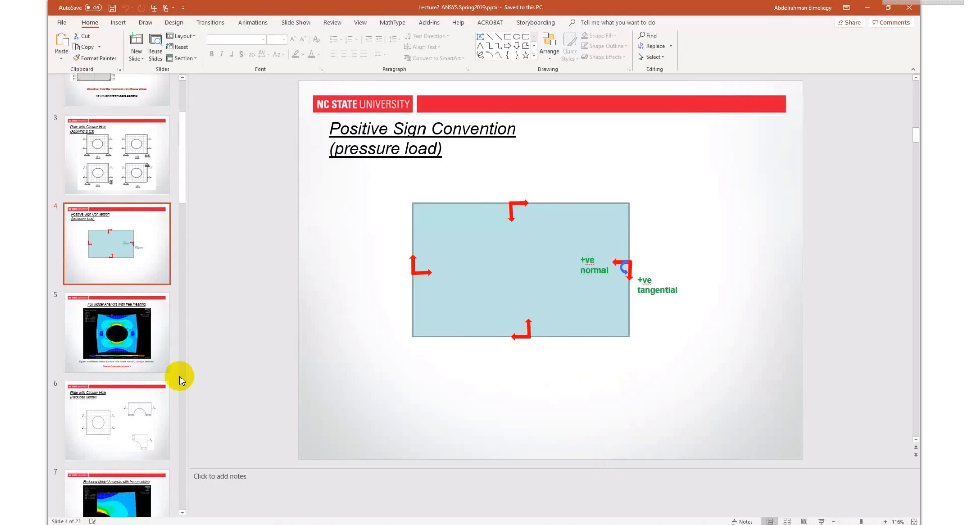
{"action": "scroll", "coordinate": [172, 353], "scroll_direction": "down", "scroll_amount": 10}
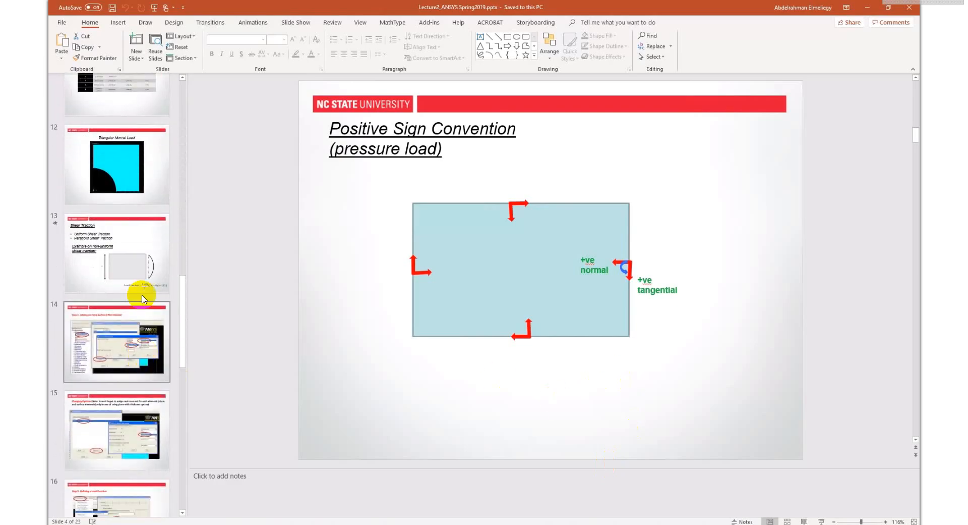
{"action": "left_click", "coordinate": [151, 282]}
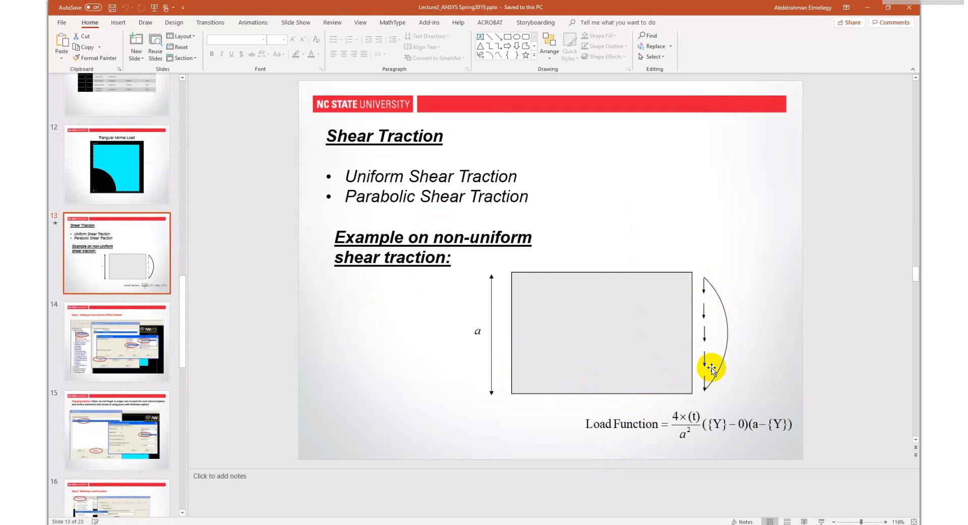
Switch to the Windows Calculator app over the shear traction slide
{"action": "key", "text": "super"}
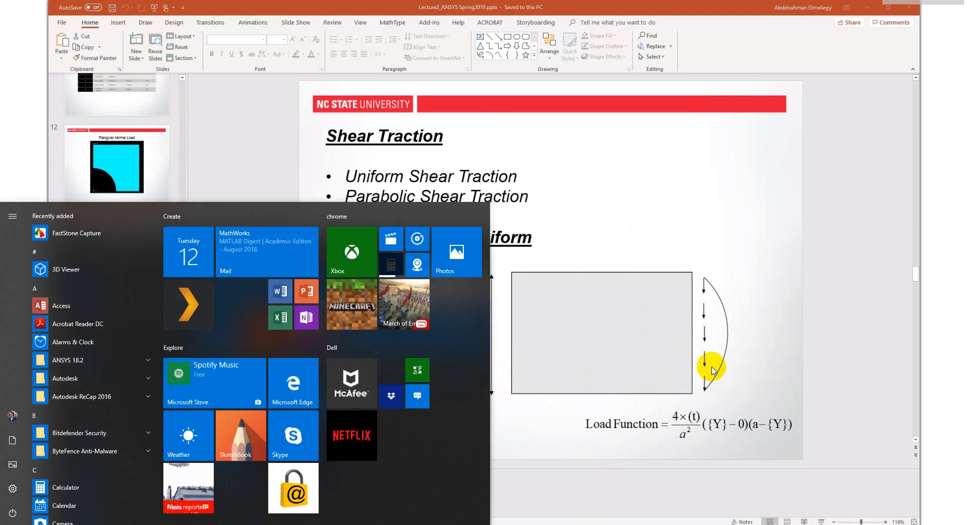
{"action": "type", "text": "cac"}
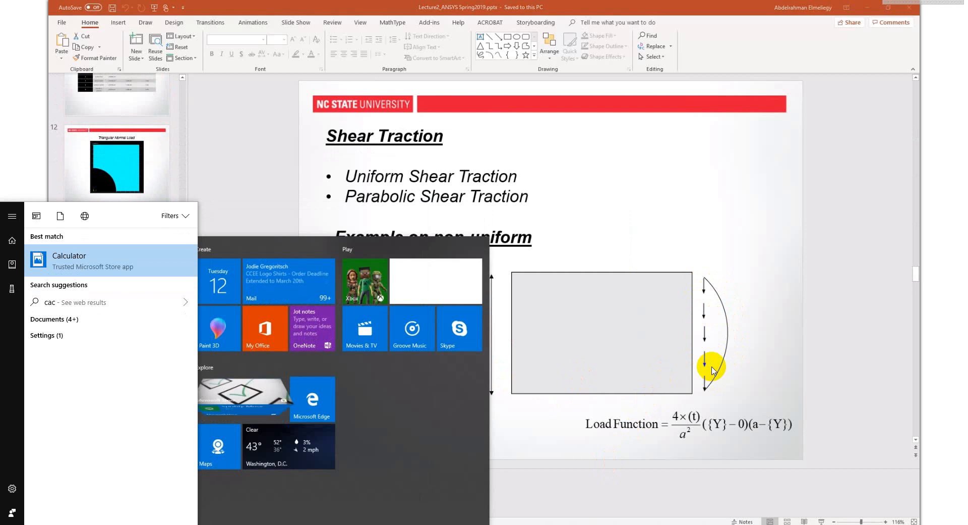
{"action": "key", "text": "Return"}
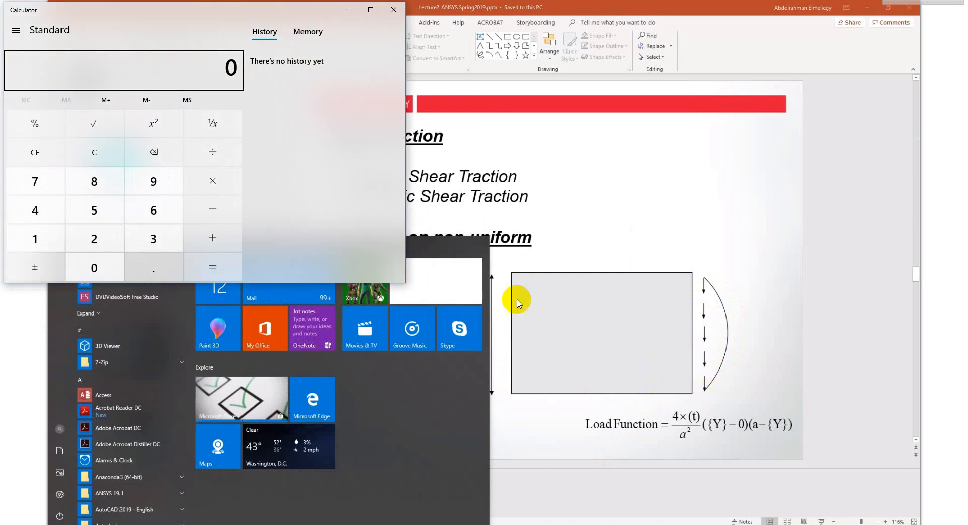